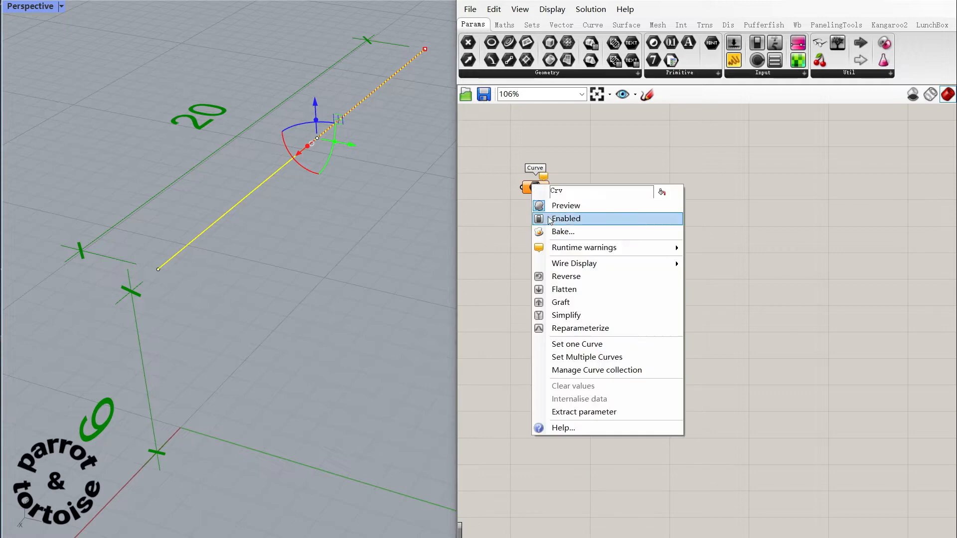
Step: Reference the 20-unit line from the Rhino viewport in the Curve parameter
{"action": "left_click", "coordinate": [591, 345]}
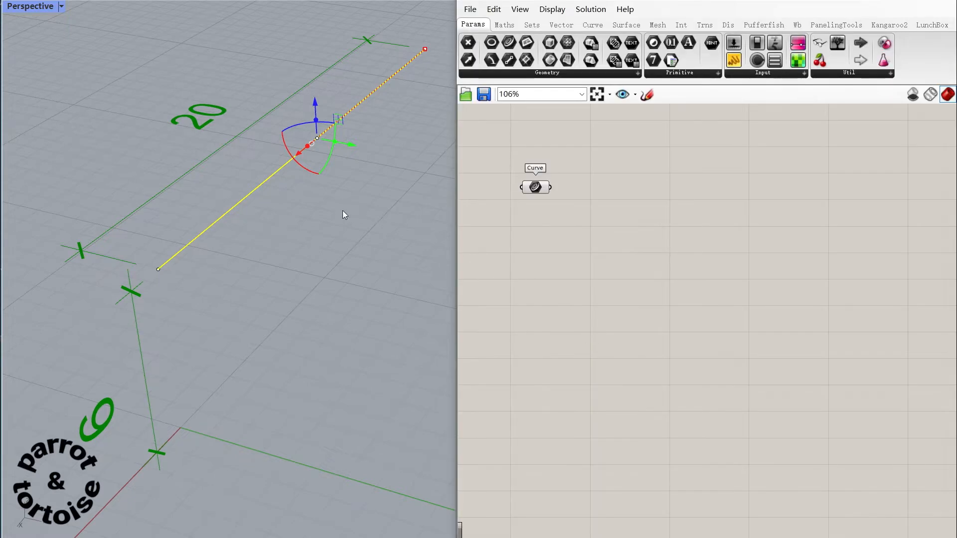
{"action": "scroll", "coordinate": [674, 210], "scroll_direction": "down", "scroll_amount": 3}
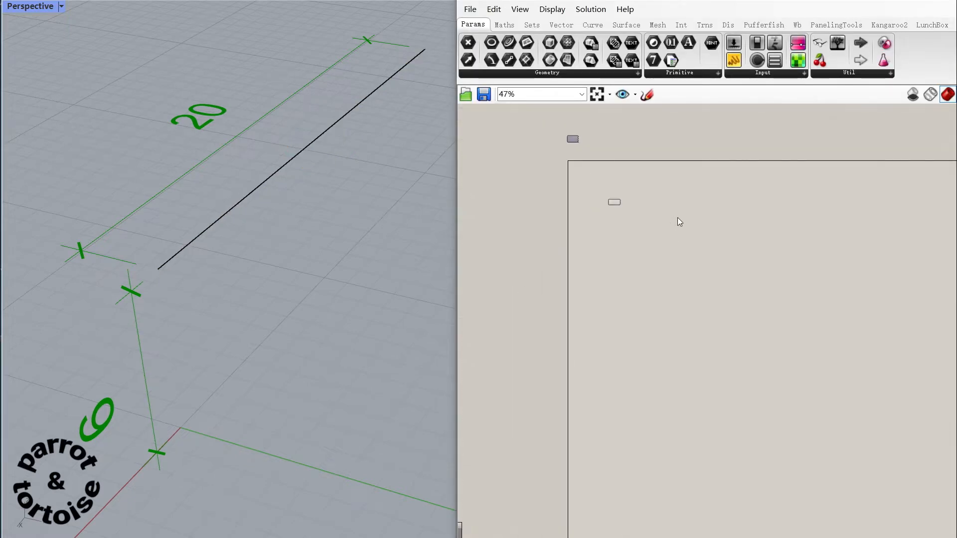
{"action": "scroll", "coordinate": [629, 206], "scroll_direction": "up", "scroll_amount": 4}
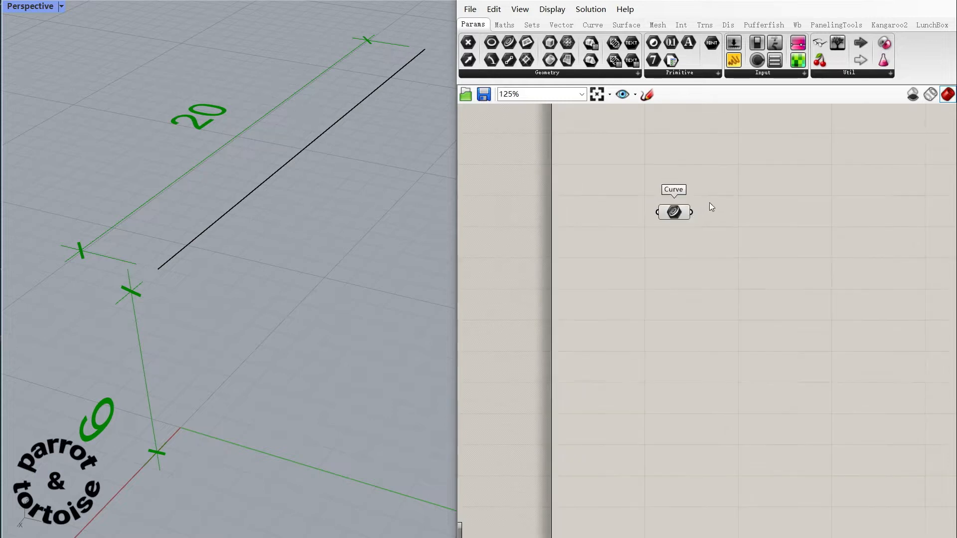
{"action": "scroll", "coordinate": [712, 207], "scroll_direction": "up", "scroll_amount": 3}
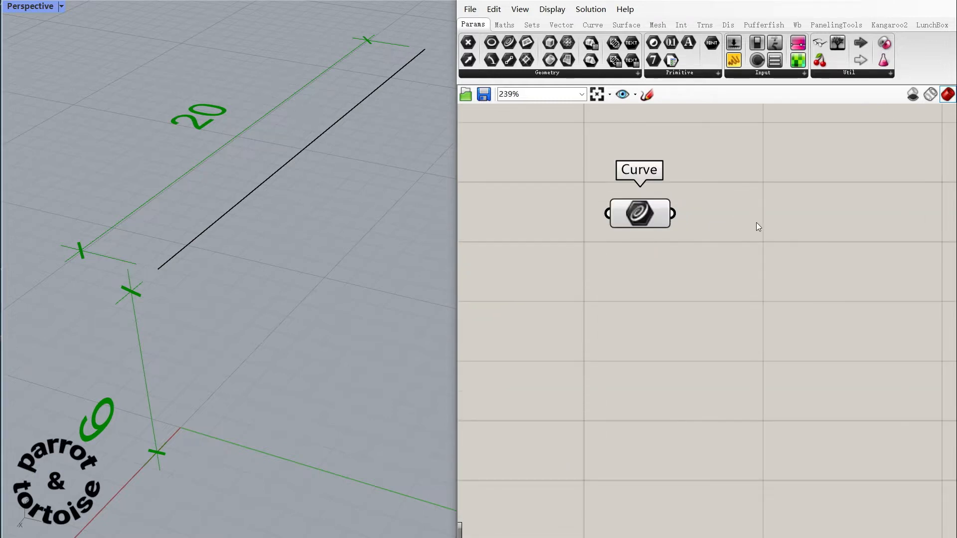
Step: Add a Divide Curve component and connect the Curve parameter to its C input
{"action": "key", "text": "ctrl+v"}
{"action": "left_click_drag", "start_coordinate": [875, 240], "coordinate": [785, 227]}
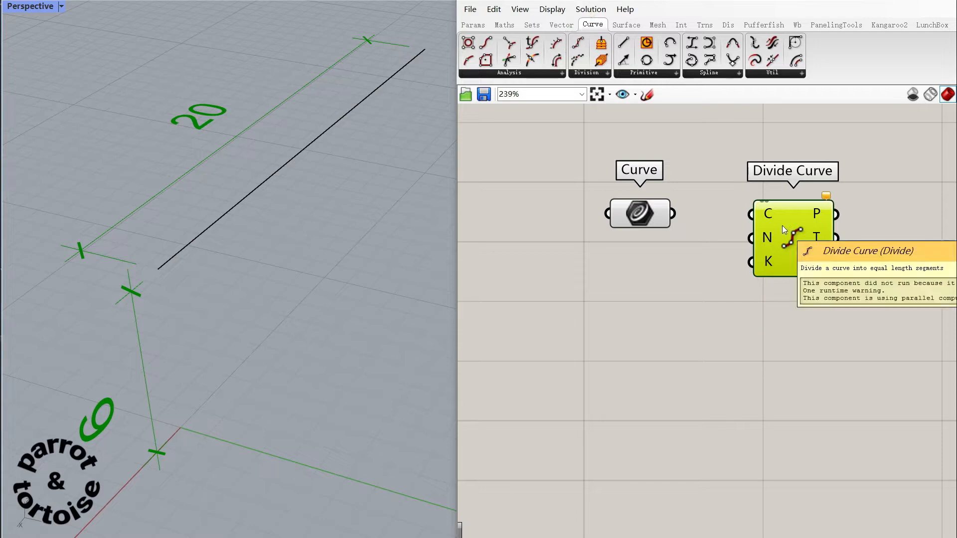
{"action": "left_click_drag", "start_coordinate": [673, 214], "coordinate": [752, 214]}
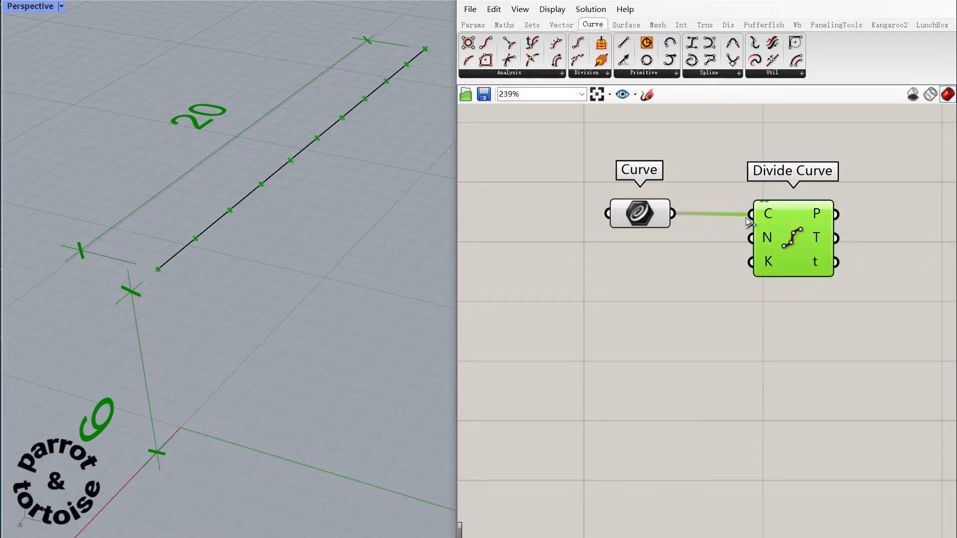
Step: Create a number slider with the value 60 and connect it to the N input of Divide Curve
{"action": "double_click", "coordinate": [620, 295]}
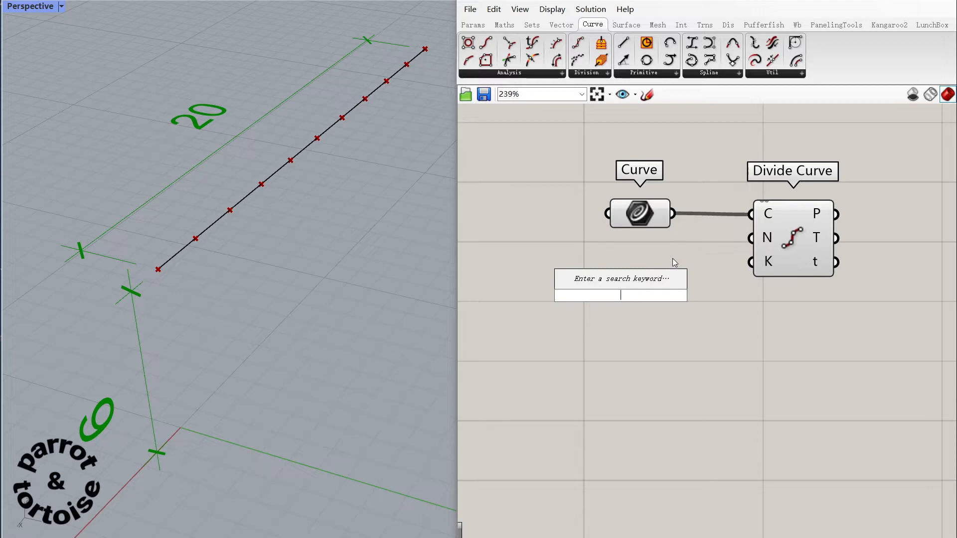
{"action": "type", "text": "60"}
{"action": "key", "text": "Return"}
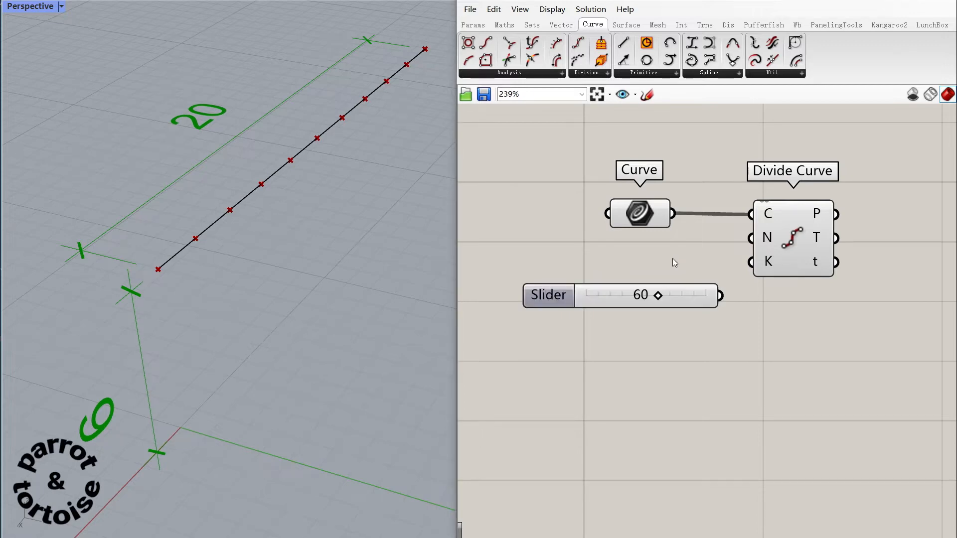
{"action": "left_click_drag", "start_coordinate": [565, 299], "coordinate": [554, 262]}
{"action": "left_click_drag", "start_coordinate": [710, 258], "coordinate": [750, 238]}
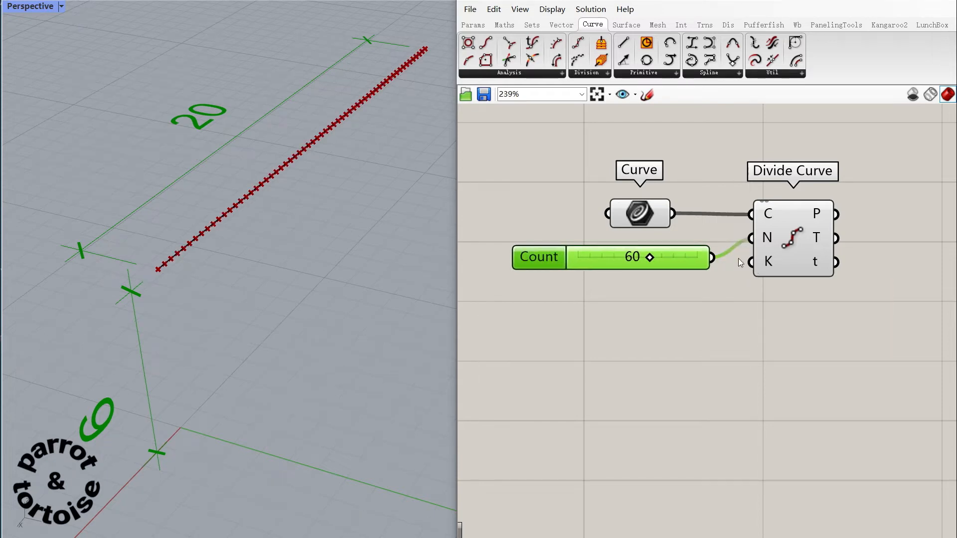
Step: Add a Graph Mapper component to the canvas and place it below and beyond Divide Curve
{"action": "scroll", "coordinate": [775, 260], "scroll_direction": "down", "scroll_amount": 3}
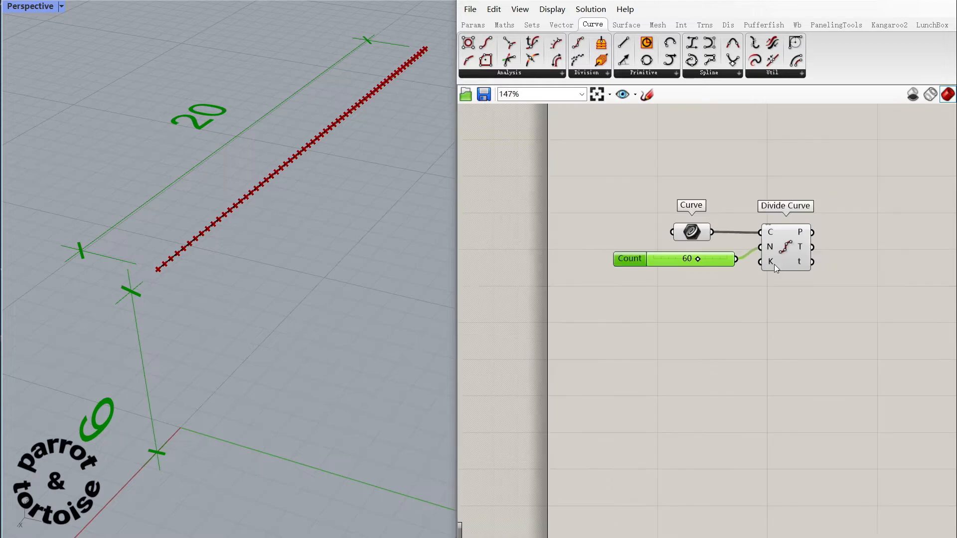
{"action": "scroll", "coordinate": [929, 286], "scroll_direction": "up", "scroll_amount": 2}
{"action": "scroll", "coordinate": [817, 274], "scroll_direction": "down", "scroll_amount": 1}
{"action": "scroll", "coordinate": [878, 270], "scroll_direction": "up", "scroll_amount": 1}
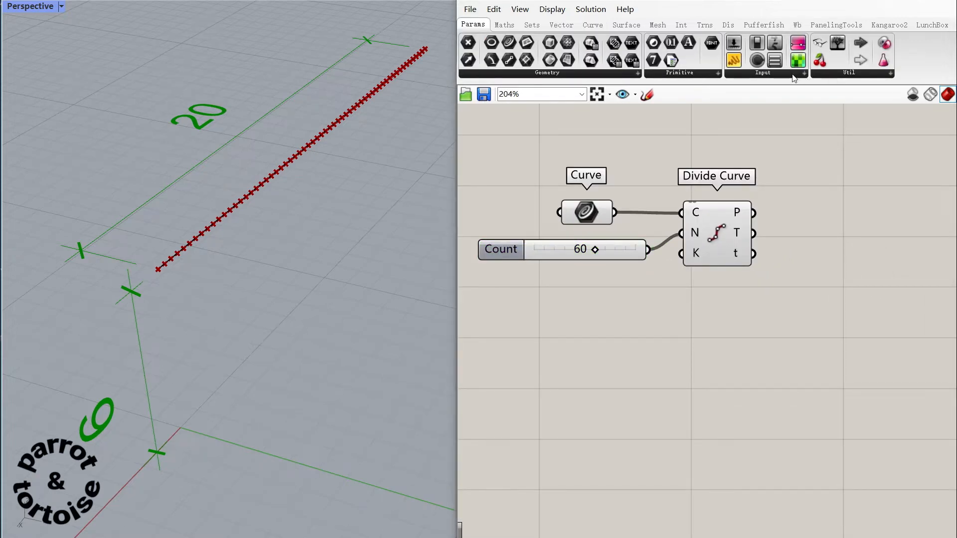
{"action": "left_click", "coordinate": [794, 76]}
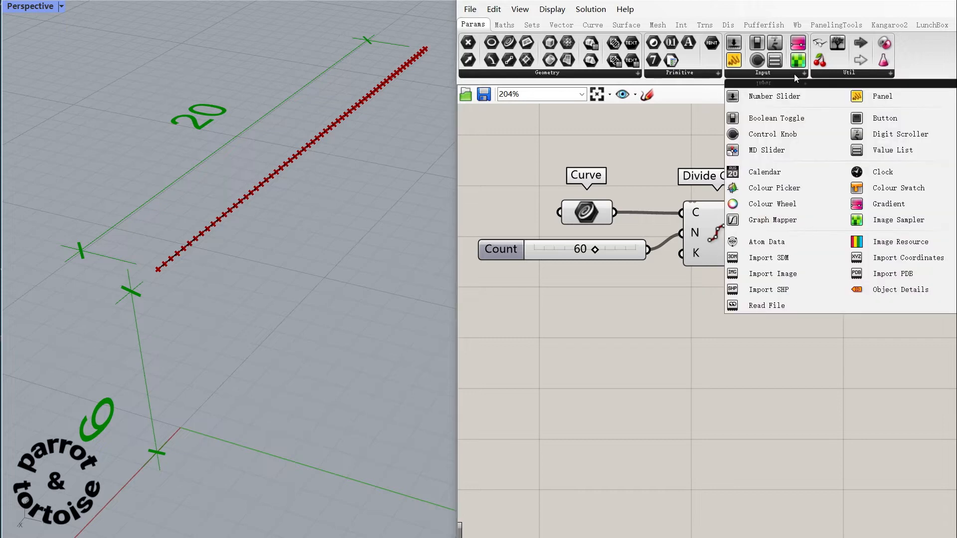
{"action": "left_click", "coordinate": [773, 220]}
{"action": "left_click", "coordinate": [807, 287]}
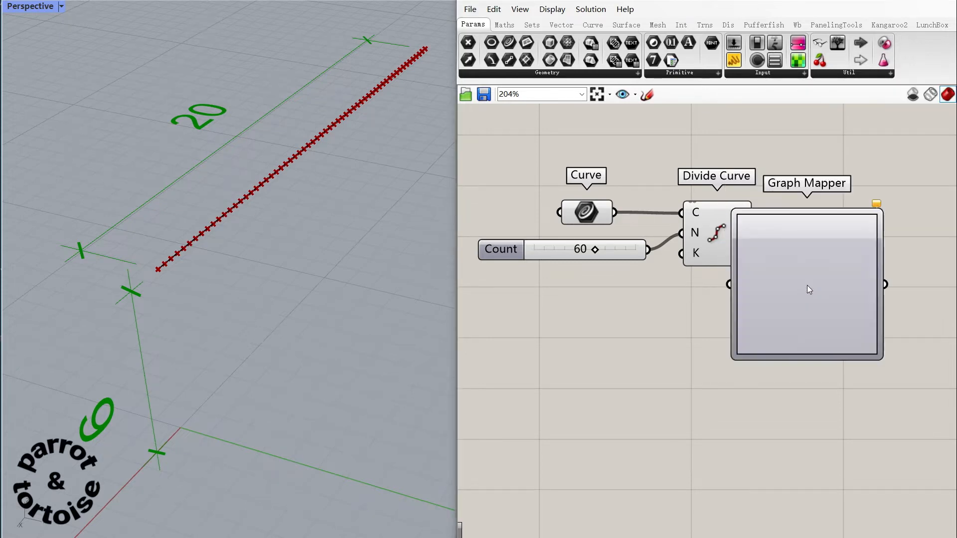
{"action": "left_click_drag", "start_coordinate": [788, 261], "coordinate": [820, 270]}
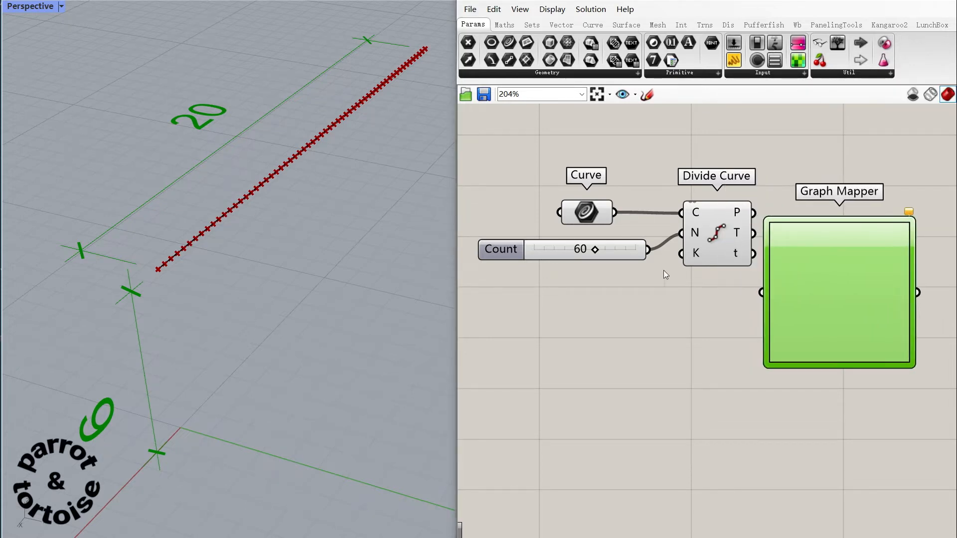
{"action": "scroll", "coordinate": [585, 274], "scroll_direction": "down", "scroll_amount": 3}
{"action": "scroll", "coordinate": [748, 288], "scroll_direction": "up", "scroll_amount": 2}
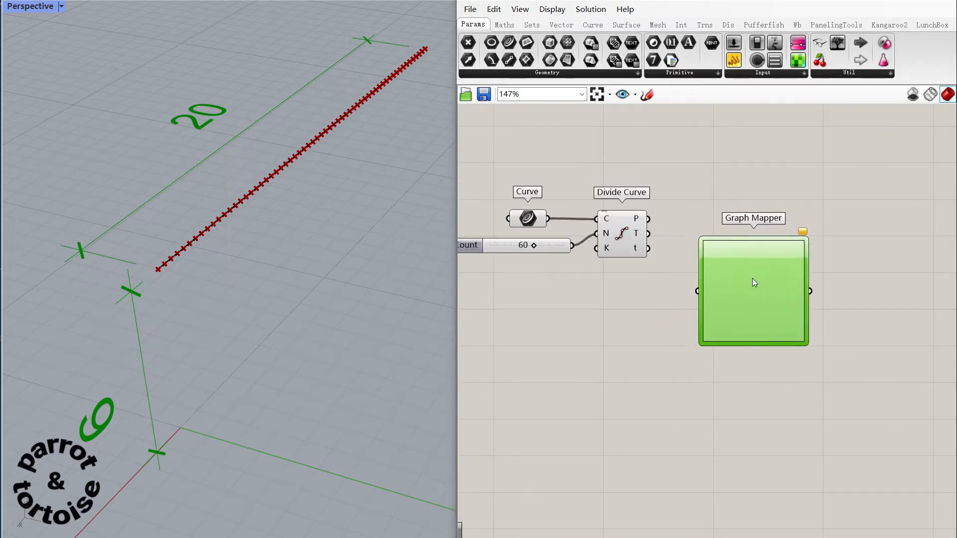
{"action": "mouse_move", "coordinate": [752, 278]}
{"action": "left_mouse_down"}
{"action": "mouse_move", "coordinate": [752, 270]}
{"action": "mouse_move", "coordinate": [748, 288]}
{"action": "left_mouse_up"}
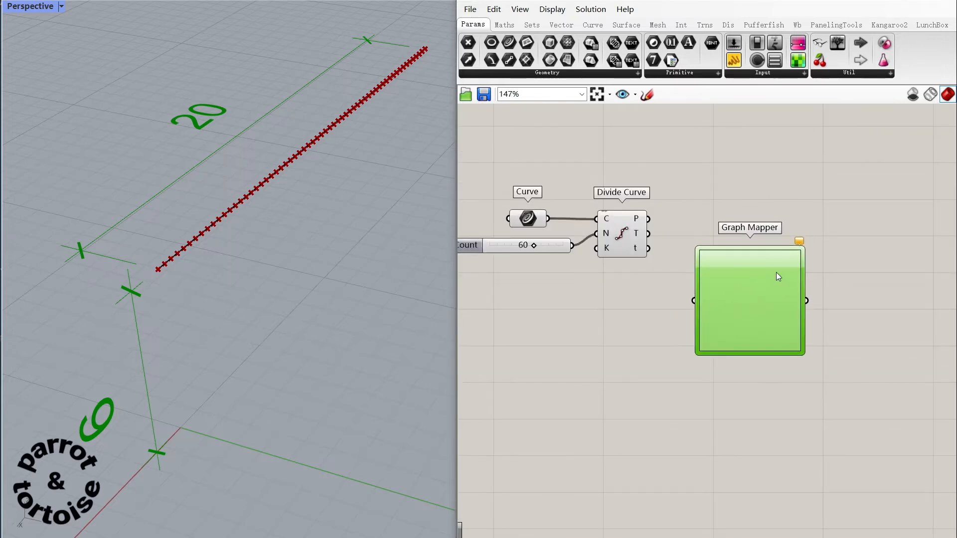
{"action": "left_click", "coordinate": [614, 314]}
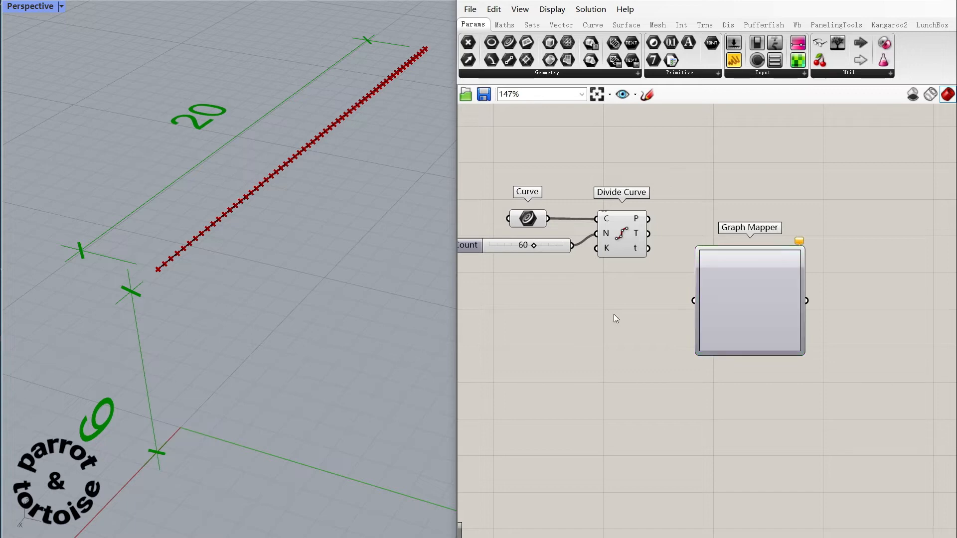
Step: Add a Series component in front of the Graph Mapper and connect its S output to the mapper's input
{"action": "key", "text": "ctrl+v"}
{"action": "left_click_drag", "start_coordinate": [750, 336], "coordinate": [693, 301]}
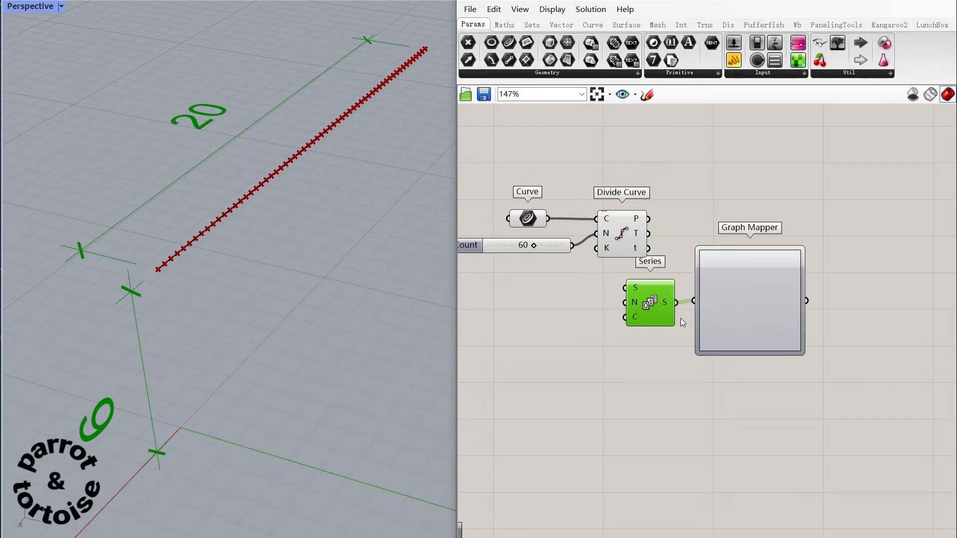
{"action": "left_click", "coordinate": [655, 298], "text": "ctrl+alt"}
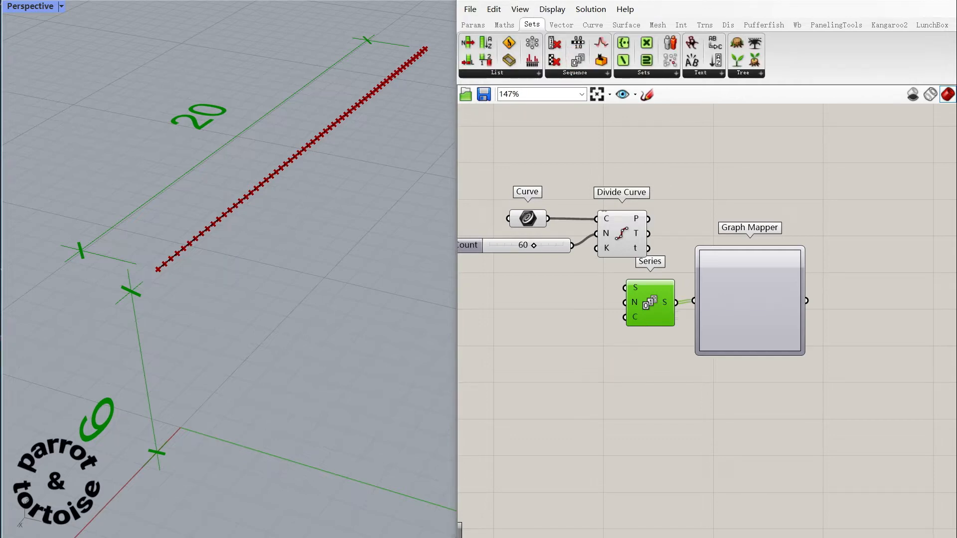
Step: Add a Division component and place it directly before the Series component
{"action": "left_click", "coordinate": [560, 308]}
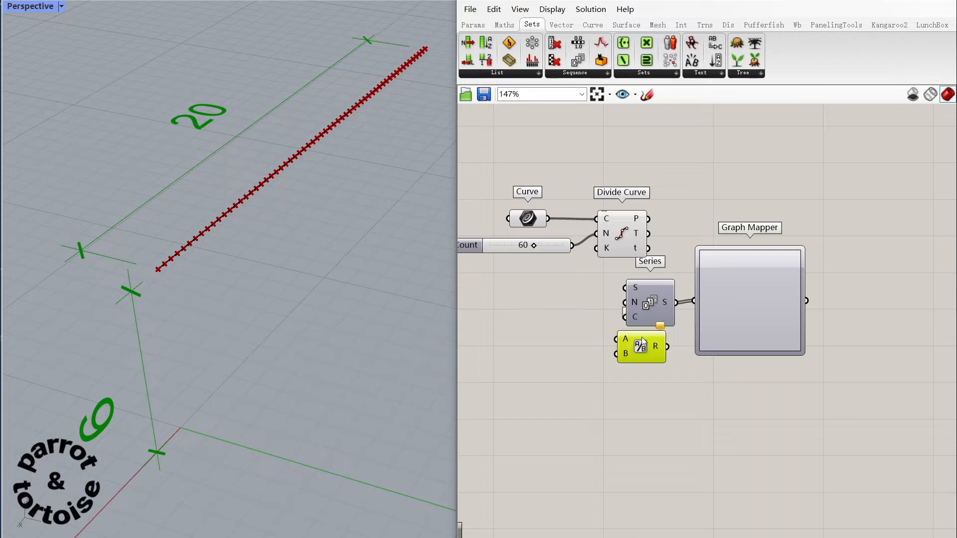
{"action": "left_click_drag", "start_coordinate": [636, 347], "coordinate": [552, 298]}
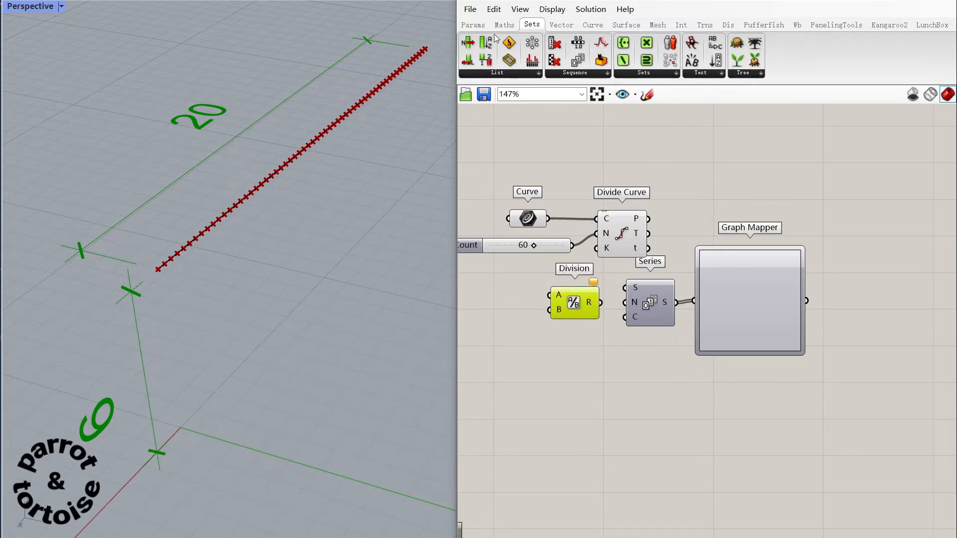
{"action": "left_click", "coordinate": [586, 304], "text": "ctrl+alt"}
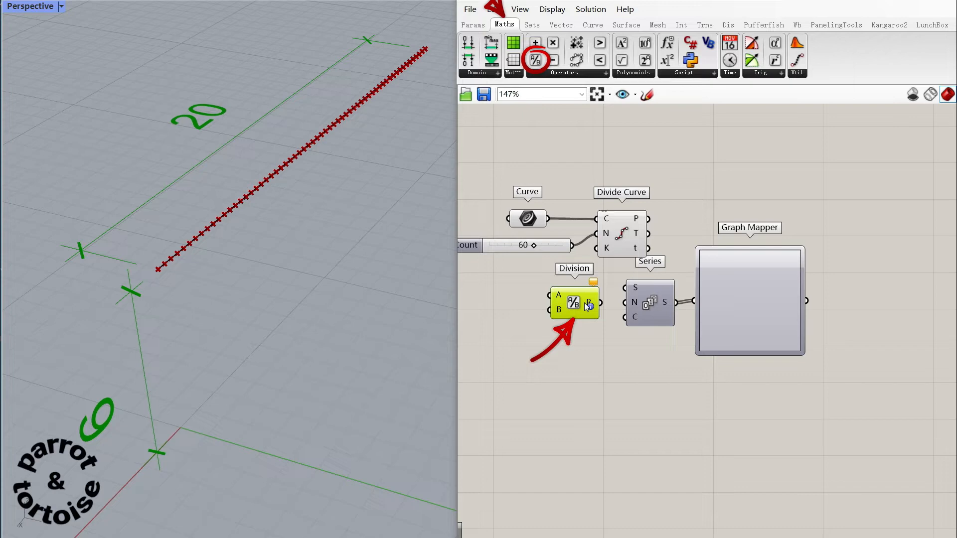
Step: Add a small panel containing 1 and connect it to the A input of the Division component
{"action": "left_click", "coordinate": [473, 24]}
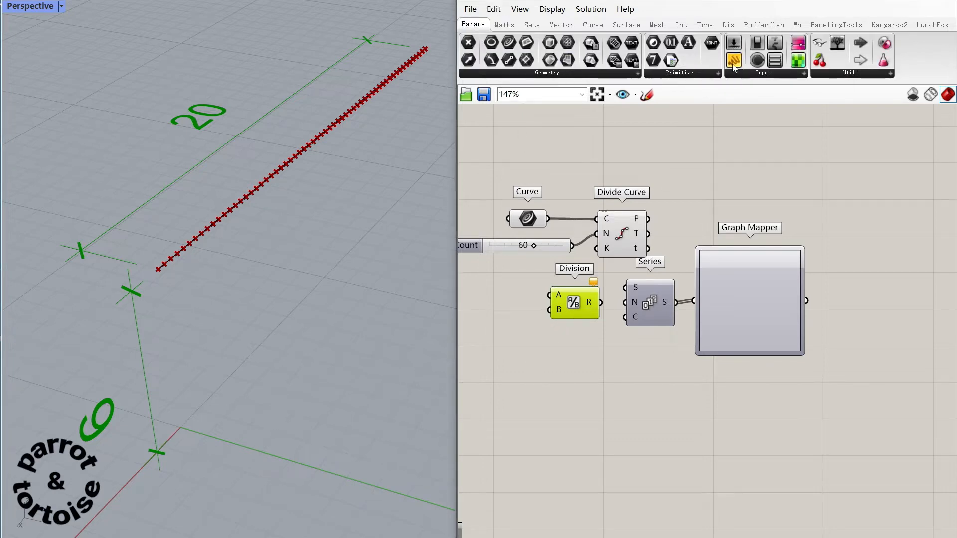
{"action": "left_click_drag", "start_coordinate": [733, 61], "coordinate": [508, 331]}
{"action": "double_click", "coordinate": [508, 330]}
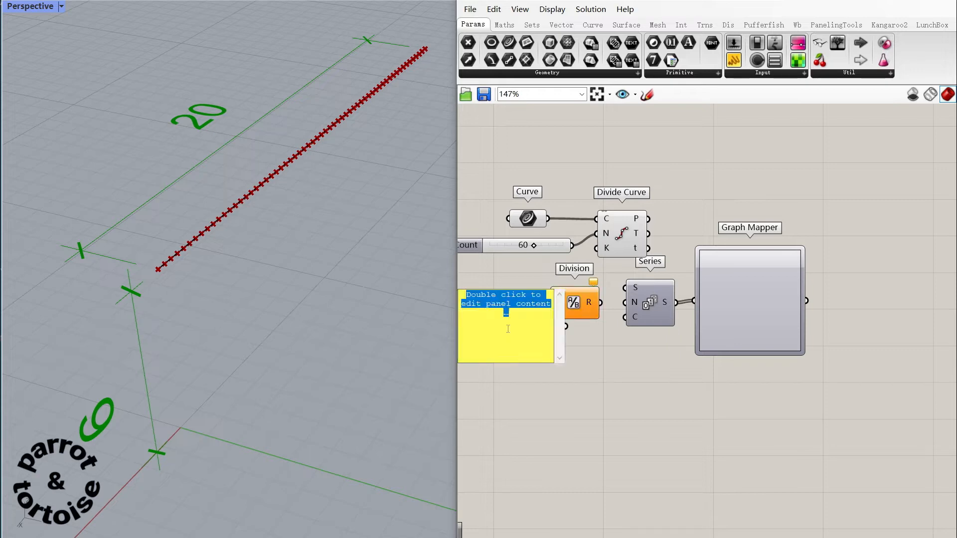
{"action": "type", "text": "1"}
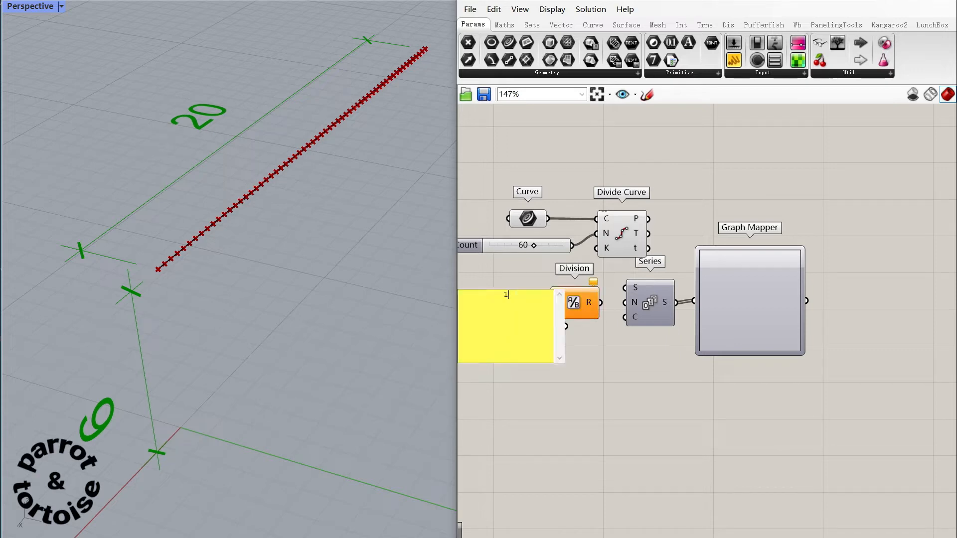
{"action": "left_click", "coordinate": [545, 382]}
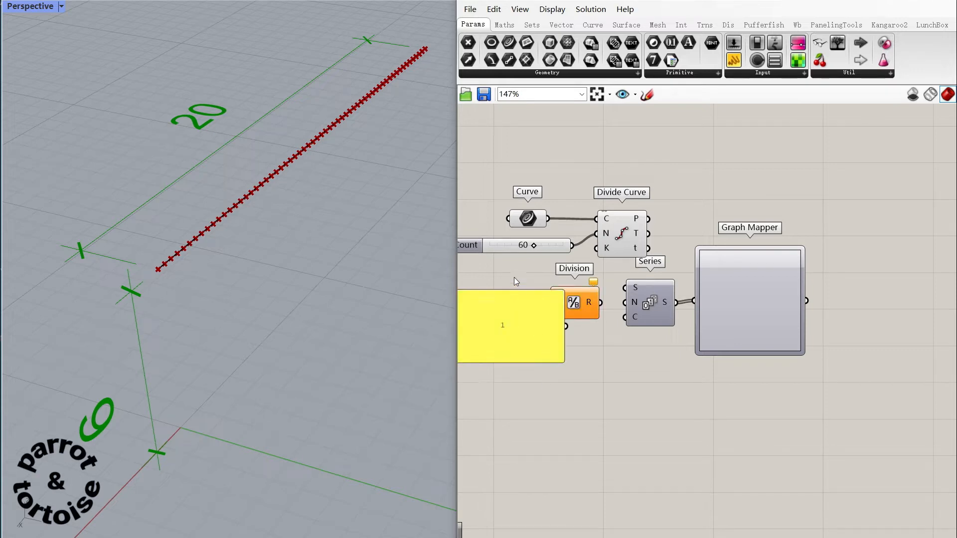
{"action": "mouse_move", "coordinate": [519, 289]}
{"action": "left_mouse_down"}
{"action": "mouse_move", "coordinate": [513, 348]}
{"action": "mouse_move", "coordinate": [490, 353]}
{"action": "mouse_move", "coordinate": [505, 302]}
{"action": "left_mouse_up"}
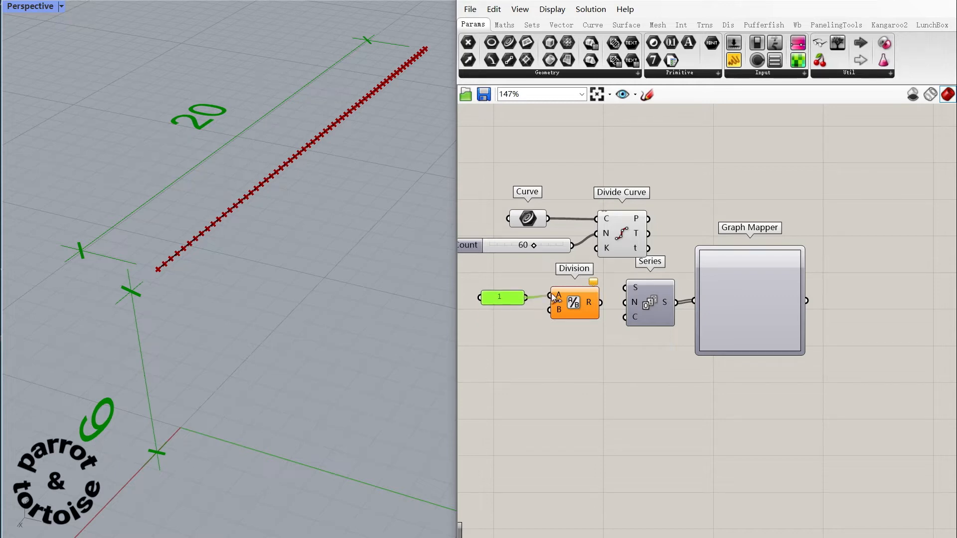
Step: Wire the Count slider to Division's B input and Series' C input, and Division's result to Series' N input
{"action": "left_click_drag", "start_coordinate": [572, 245], "coordinate": [545, 314]}
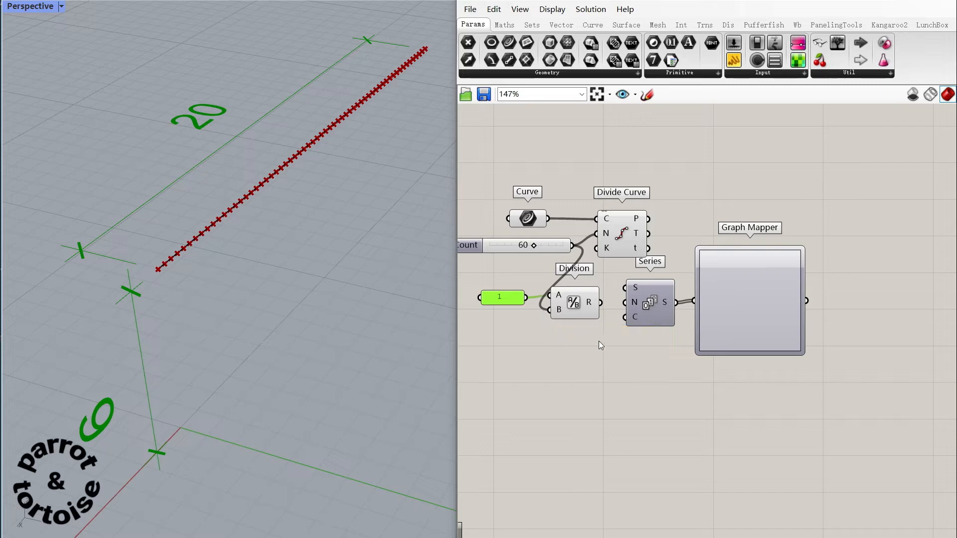
{"action": "left_click_drag", "start_coordinate": [602, 304], "coordinate": [625, 303]}
{"action": "left_click_drag", "start_coordinate": [572, 245], "coordinate": [624, 317]}
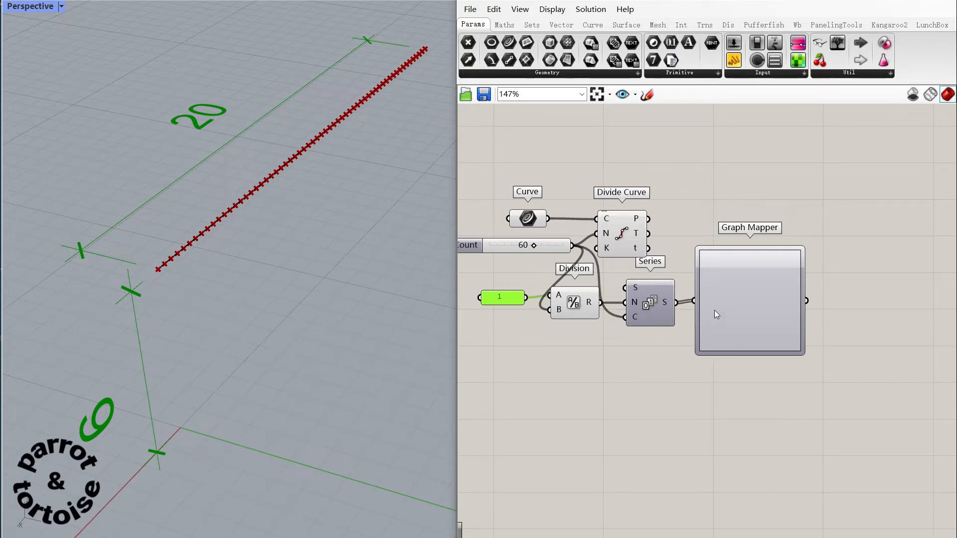
Step: Set the Graph Mapper's graph type to Sine
{"action": "scroll", "coordinate": [719, 281], "scroll_direction": "down", "scroll_amount": 4}
{"action": "scroll", "coordinate": [778, 371], "scroll_direction": "up", "scroll_amount": 4}
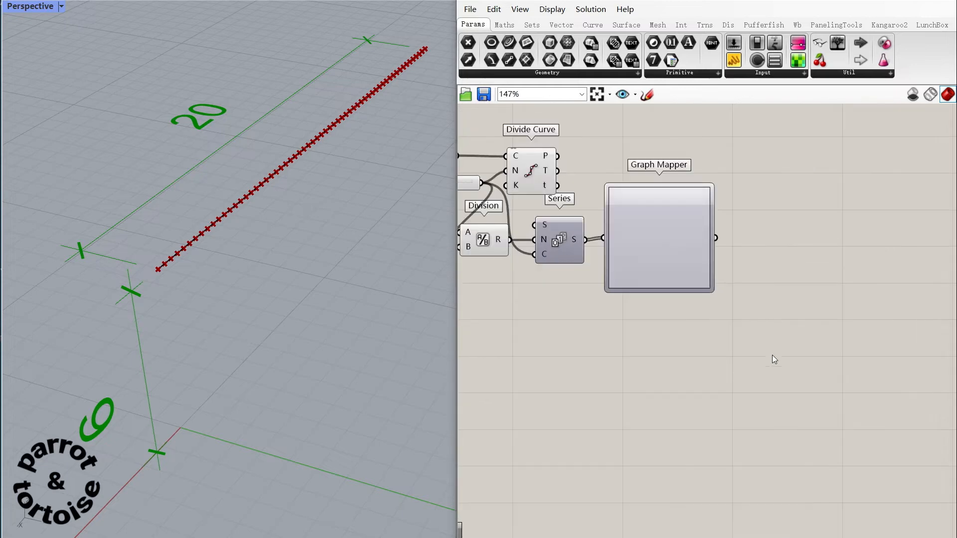
{"action": "scroll", "coordinate": [861, 316], "scroll_direction": "down", "scroll_amount": 1}
{"action": "scroll", "coordinate": [774, 279], "scroll_direction": "up", "scroll_amount": 2}
{"action": "right_click", "coordinate": [587, 190]}
{"action": "mouse_move", "coordinate": [642, 238]}
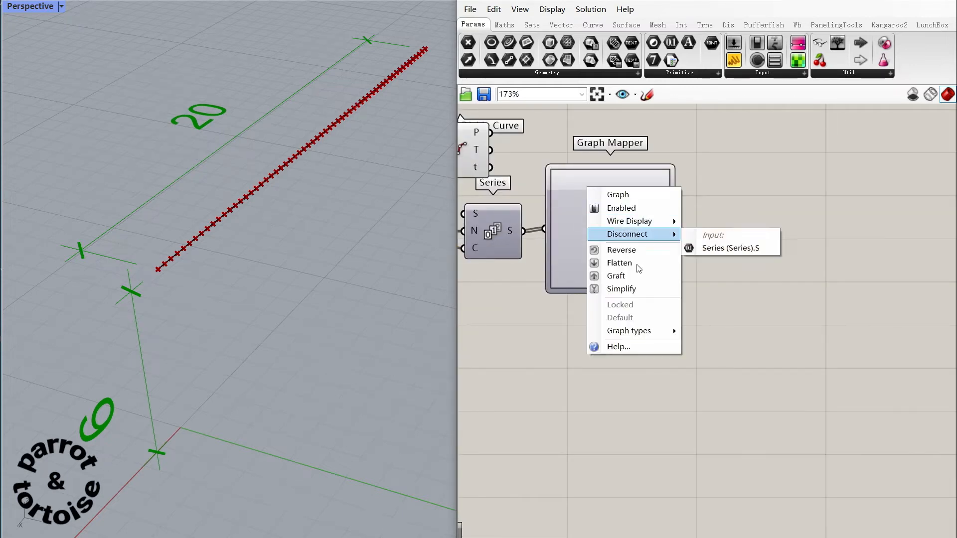
{"action": "mouse_move", "coordinate": [663, 331]}
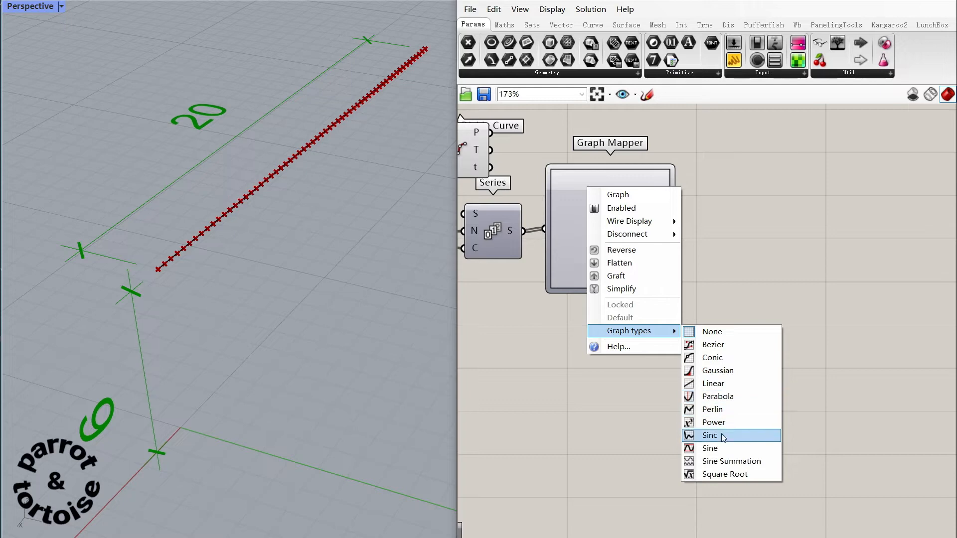
{"action": "left_click", "coordinate": [723, 448]}
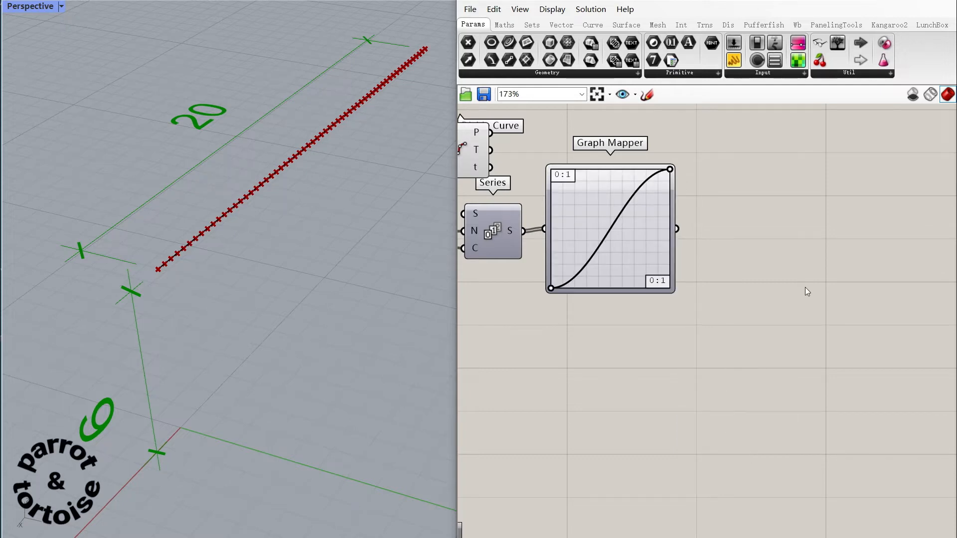
Step: Add a Line SDL component beyond the Graph Mapper and locate its source category
{"action": "scroll", "coordinate": [805, 287], "scroll_direction": "down", "scroll_amount": 2}
{"action": "scroll", "coordinate": [716, 287], "scroll_direction": "up", "scroll_amount": 1}
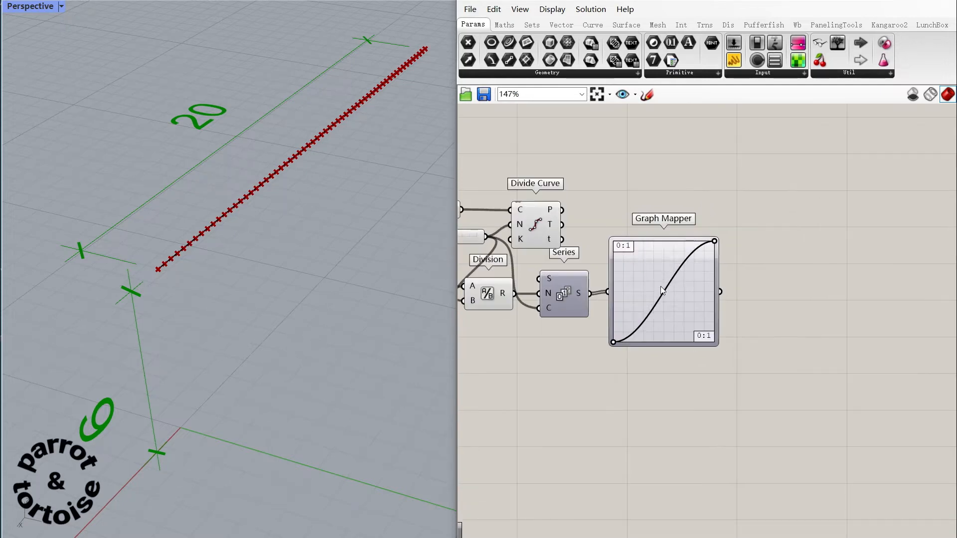
{"action": "scroll", "coordinate": [659, 286], "scroll_direction": "down", "scroll_amount": 1}
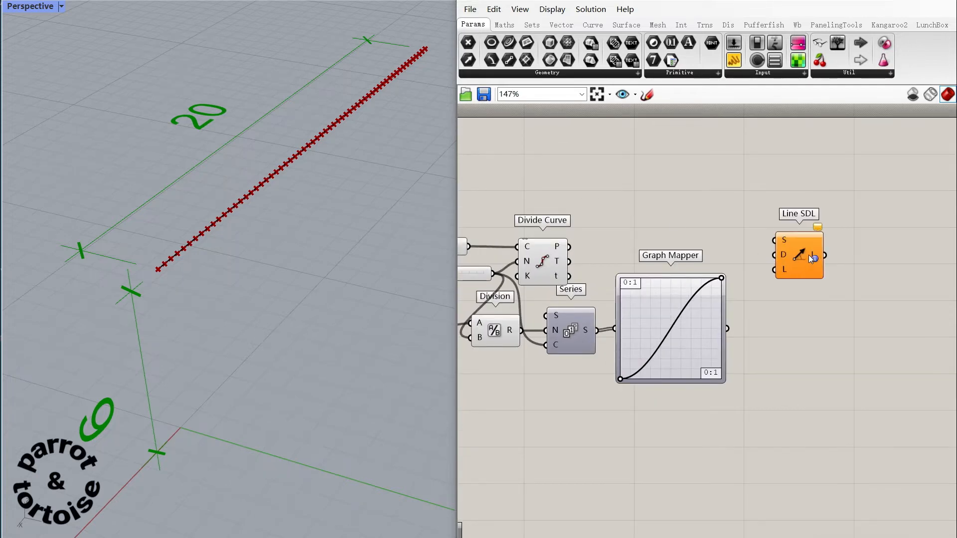
{"action": "key", "text": "ctrl+alt"}
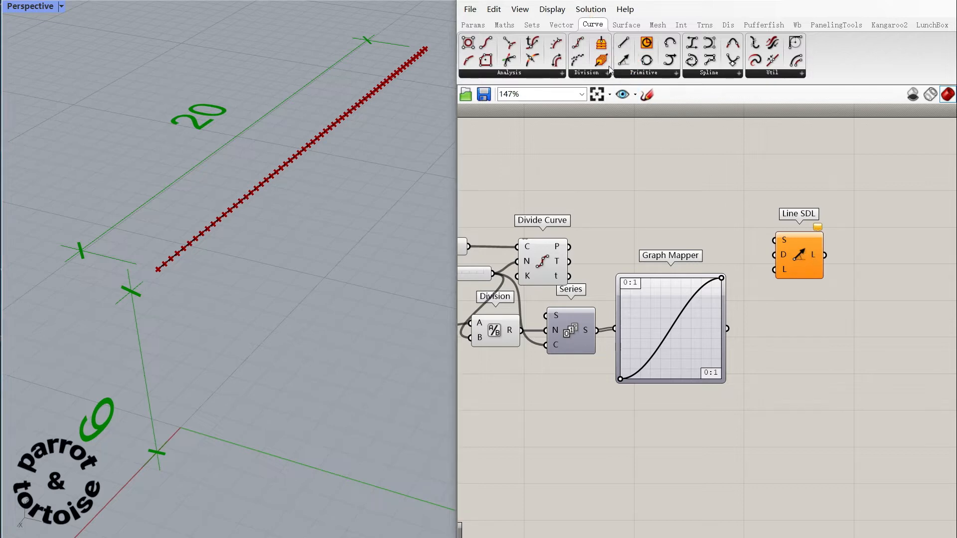
Step: Add a Unit Z vector component and line it up directly before the Line SDL component
{"action": "left_click", "coordinate": [559, 25]}
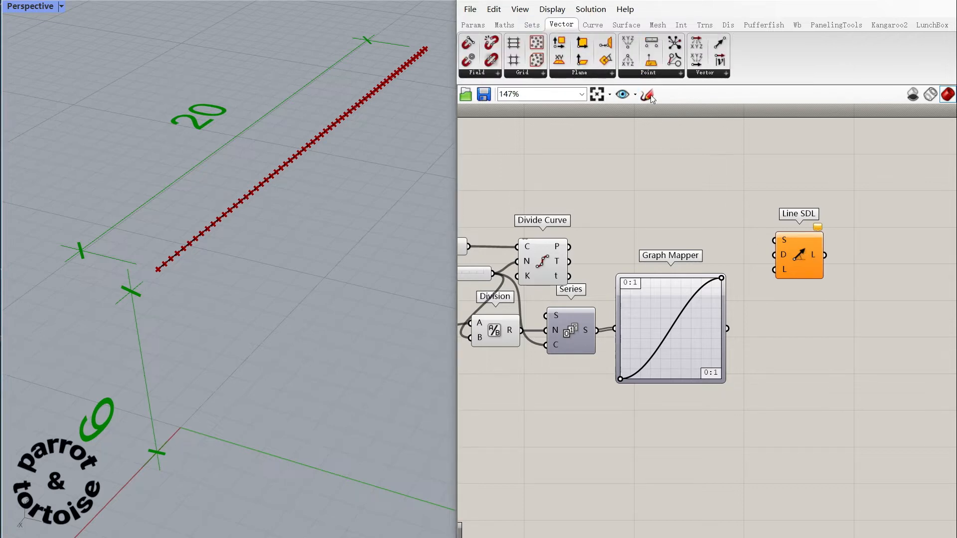
{"action": "left_click", "coordinate": [720, 74]}
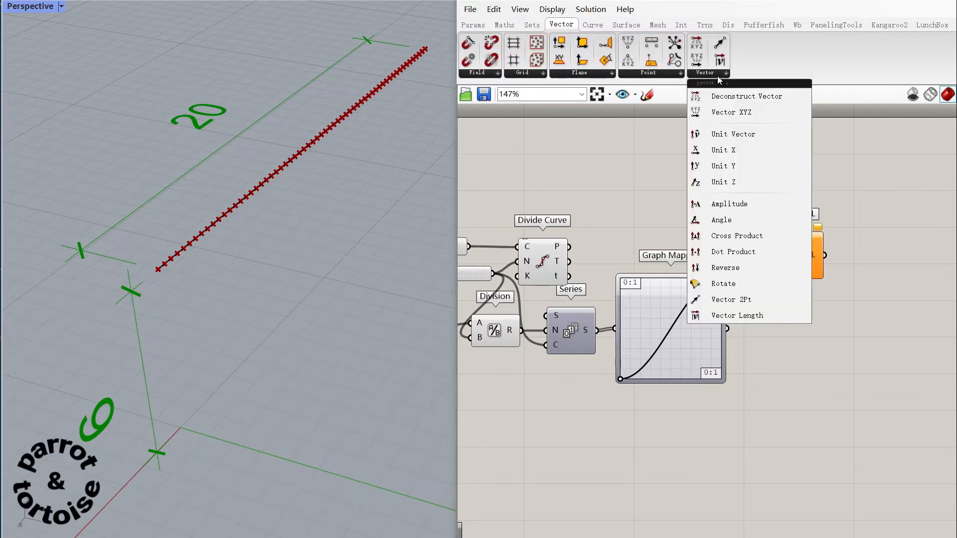
{"action": "left_click", "coordinate": [728, 182]}
{"action": "left_click", "coordinate": [722, 234]}
{"action": "left_click_drag", "start_coordinate": [801, 251], "coordinate": [806, 231]}
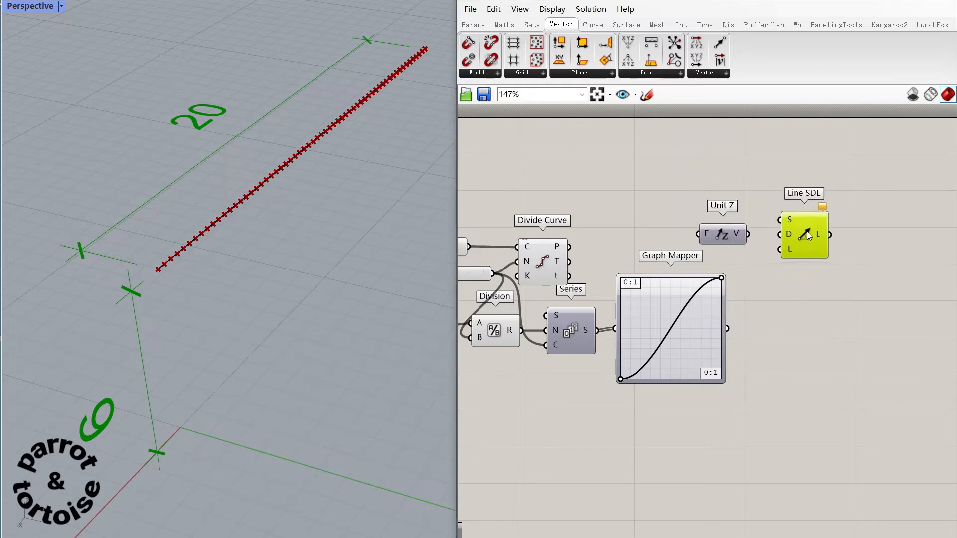
{"action": "left_click_drag", "start_coordinate": [731, 232], "coordinate": [738, 234]}
Step: Wire Divide Curve's P output to Line SDL's S input and Unit Z's V output to its D input
{"action": "scroll", "coordinate": [808, 245], "scroll_direction": "down", "scroll_amount": 2}
{"action": "scroll", "coordinate": [655, 237], "scroll_direction": "up", "scroll_amount": 1}
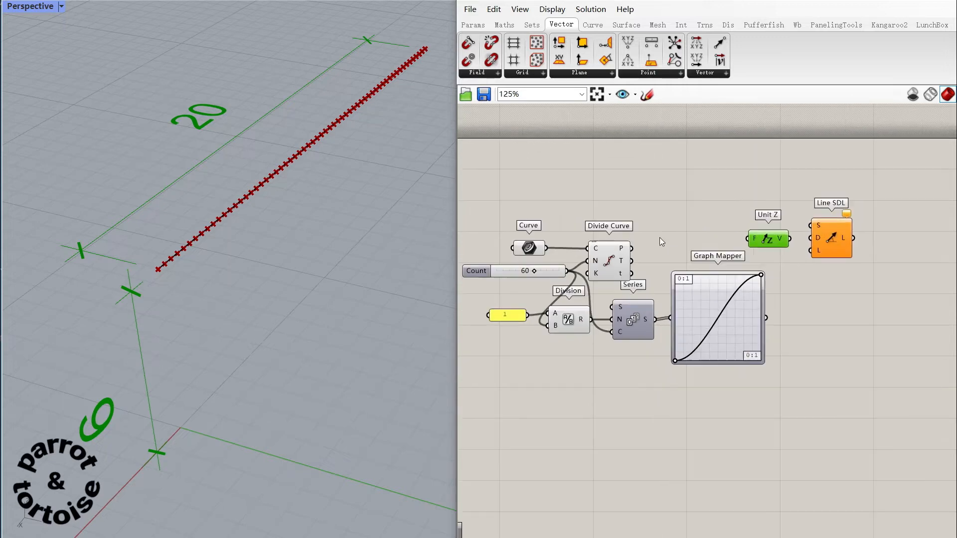
{"action": "left_click_drag", "start_coordinate": [631, 248], "coordinate": [810, 225]}
{"action": "scroll", "coordinate": [812, 232], "scroll_direction": "up", "scroll_amount": 2}
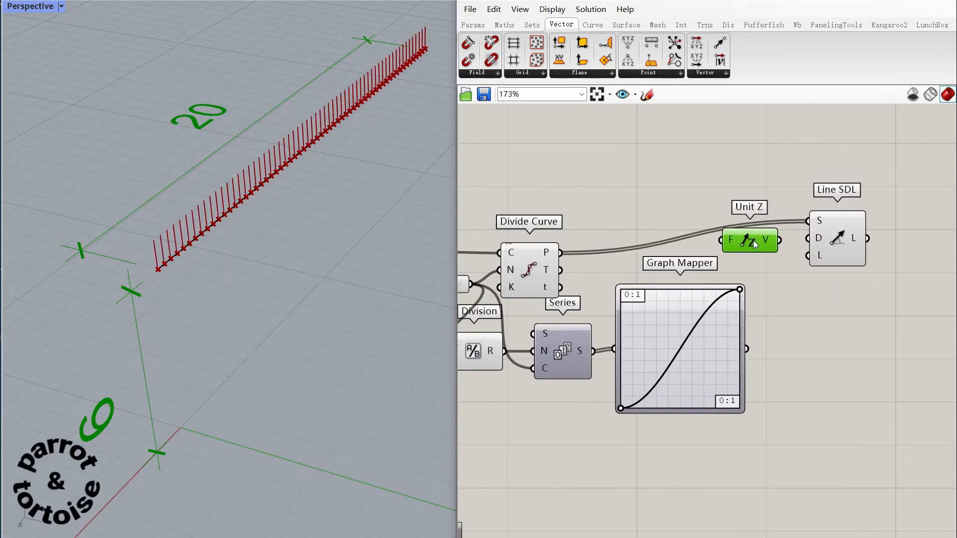
{"action": "scroll", "coordinate": [733, 207], "scroll_direction": "down", "scroll_amount": 1}
{"action": "left_click_drag", "start_coordinate": [631, 202], "coordinate": [650, 199]}
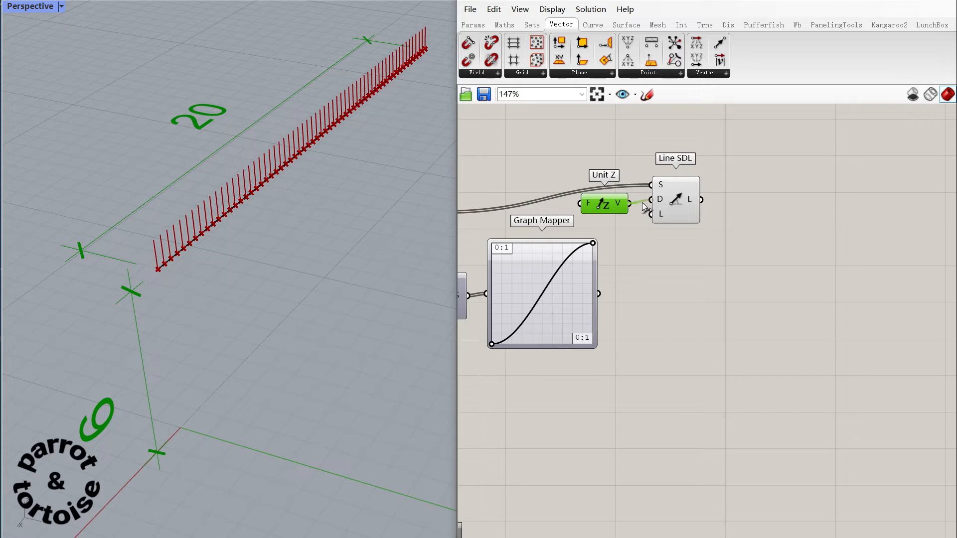
Step: Apply the expression -x to Unit Z's V output and shift Line SDL slightly away from it
{"action": "right_click", "coordinate": [629, 203]}
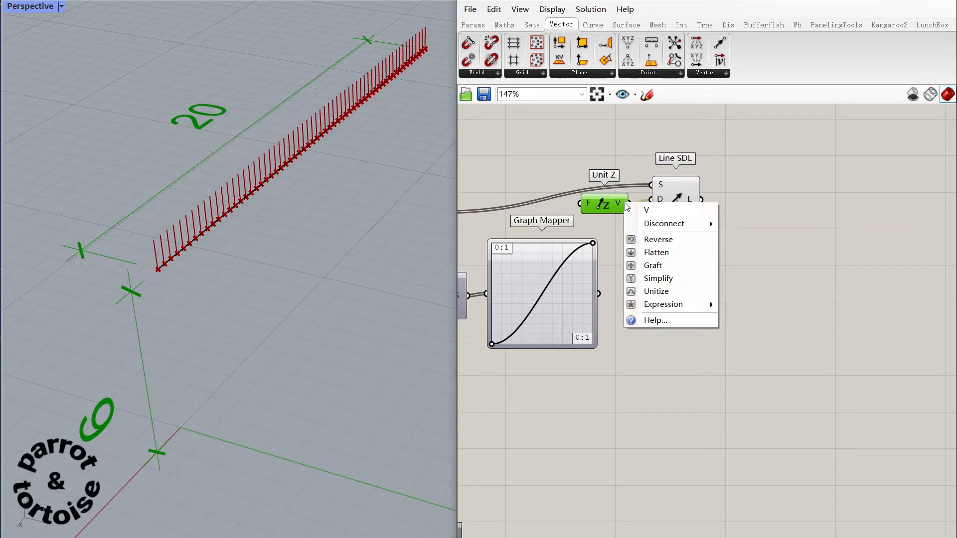
{"action": "mouse_move", "coordinate": [707, 305]}
{"action": "left_click", "coordinate": [742, 319]}
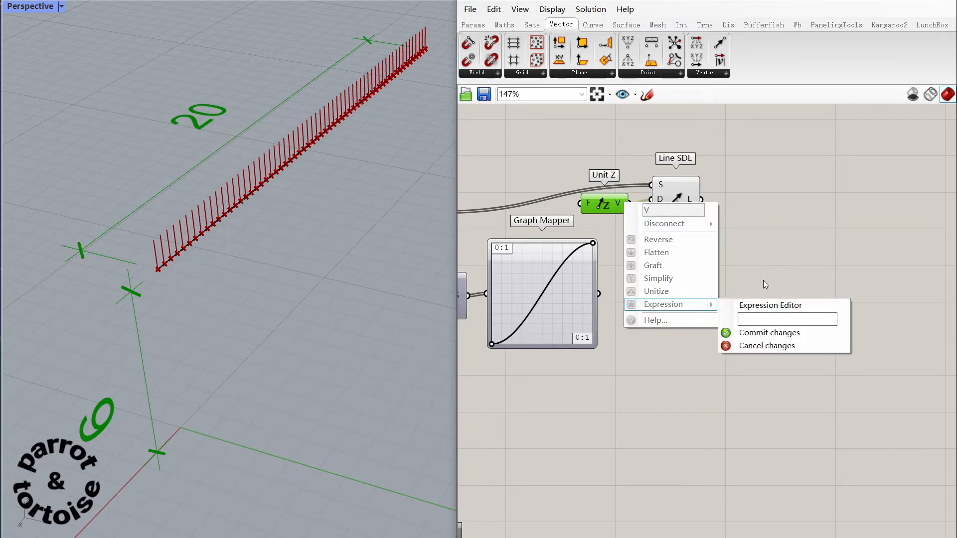
{"action": "type", "text": "-x"}
{"action": "left_click", "coordinate": [758, 332]}
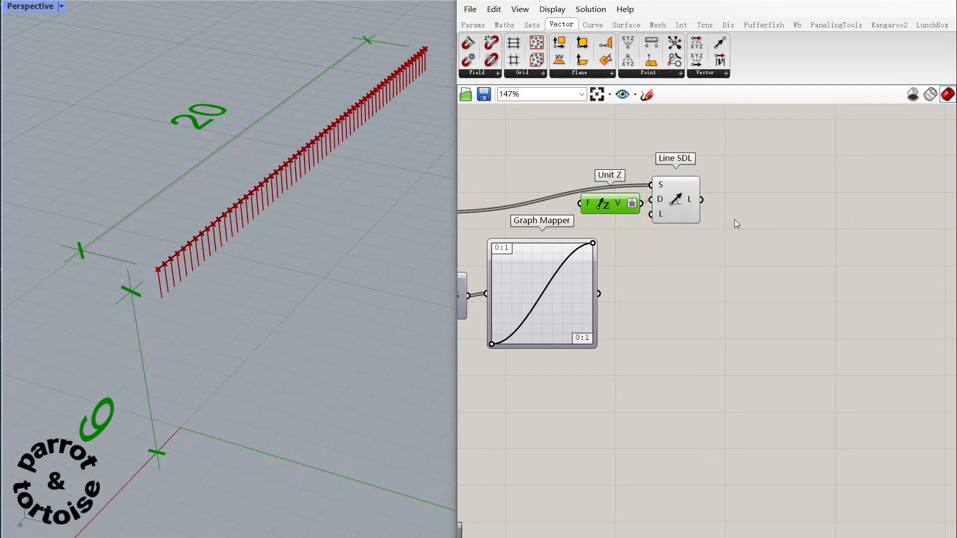
{"action": "left_click", "coordinate": [671, 198]}
{"action": "left_click_drag", "start_coordinate": [671, 198], "coordinate": [677, 201]}
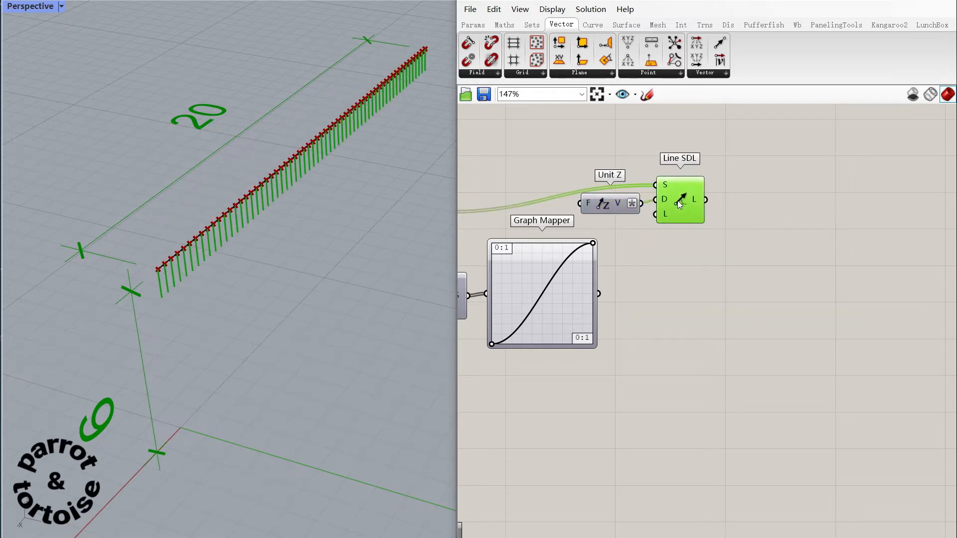
Step: Add a Remap Numbers component beside the Graph Mapper and connect the Graph Mapper's output to its V input
{"action": "left_click", "coordinate": [668, 316]}
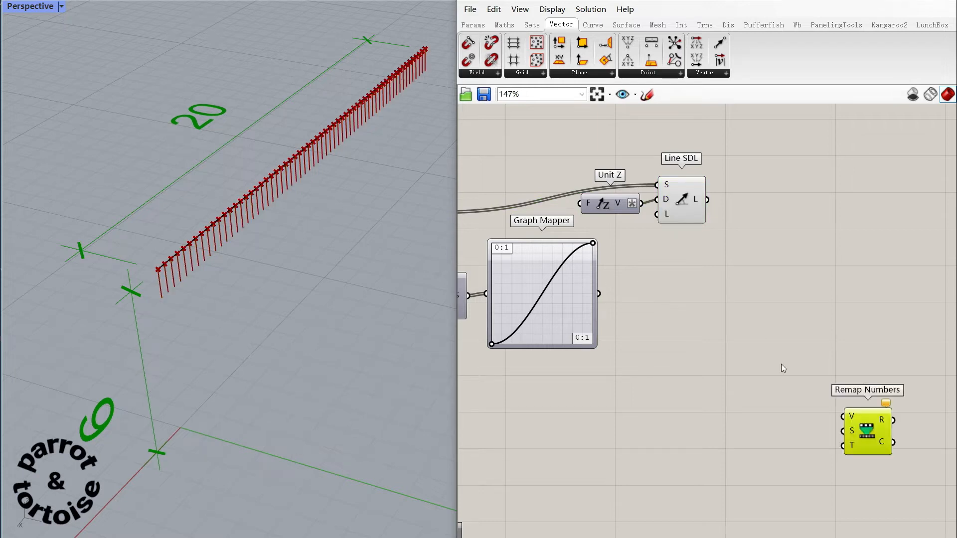
{"action": "left_click_drag", "start_coordinate": [850, 412], "coordinate": [687, 314]}
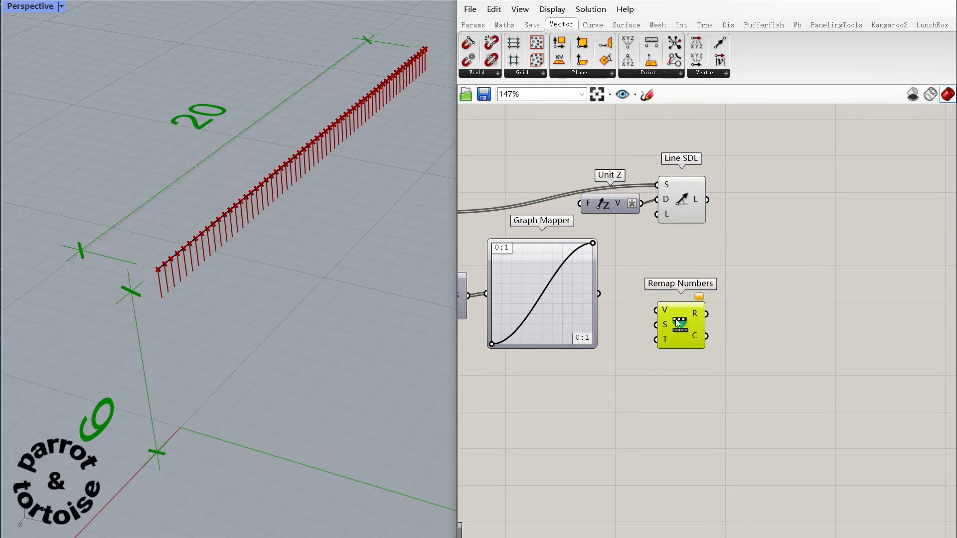
{"action": "left_click", "coordinate": [680, 325], "text": "ctrl+alt"}
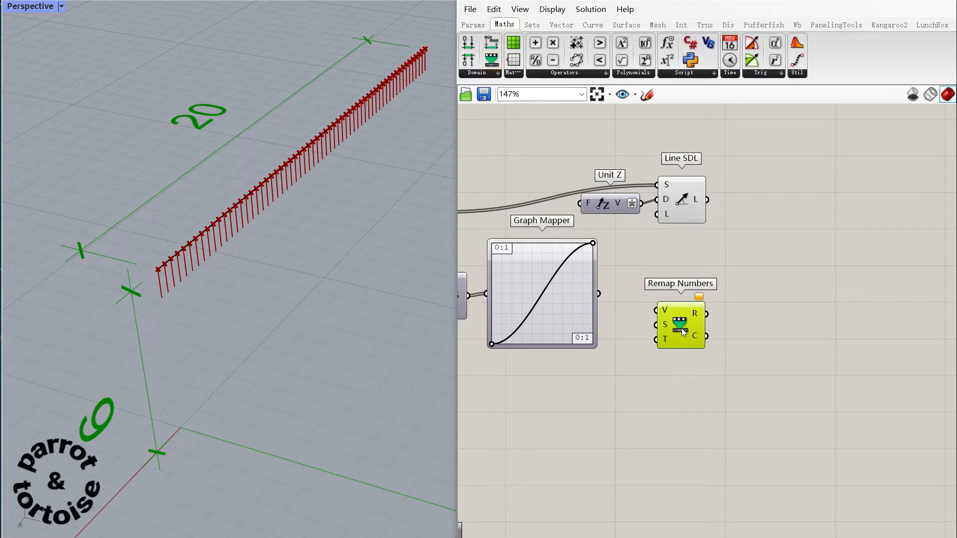
{"action": "left_click_drag", "start_coordinate": [678, 325], "coordinate": [683, 332]}
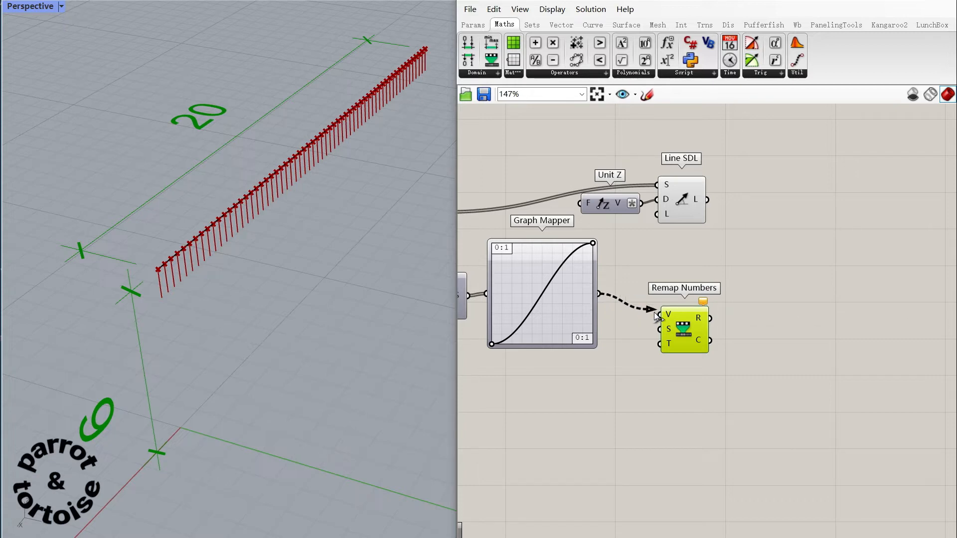
{"action": "left_click_drag", "start_coordinate": [656, 313], "coordinate": [657, 314]}
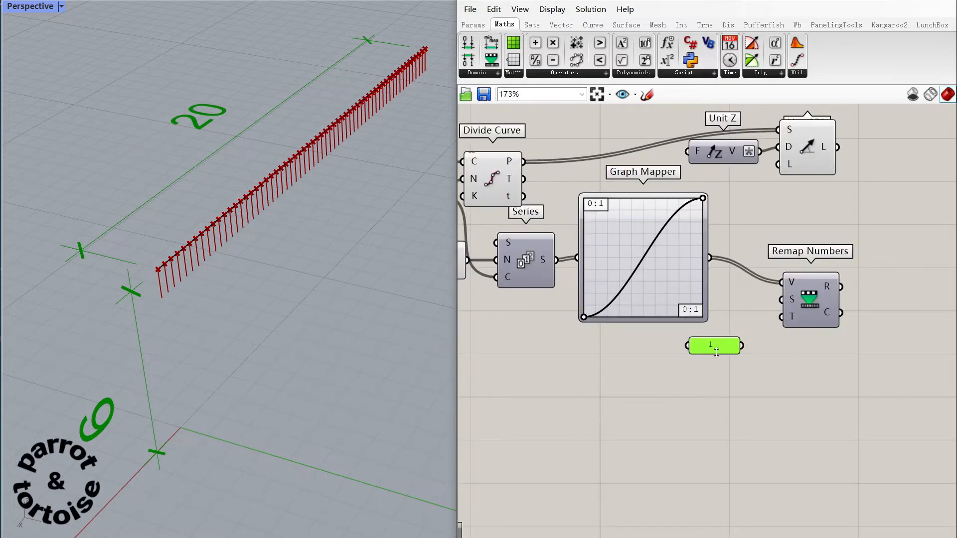
Step: Set the new panel's content to 0 to 6 and connect it to the T input of Remap Numbers
{"action": "double_click", "coordinate": [716, 352]}
{"action": "type", "text": "0"}
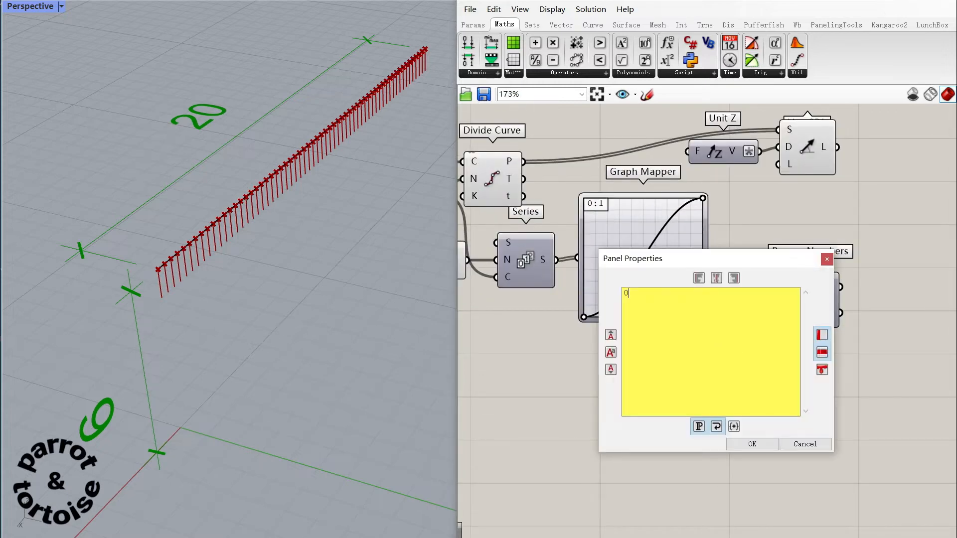
{"action": "type", "text": " to 6"}
{"action": "left_click", "coordinate": [772, 443]}
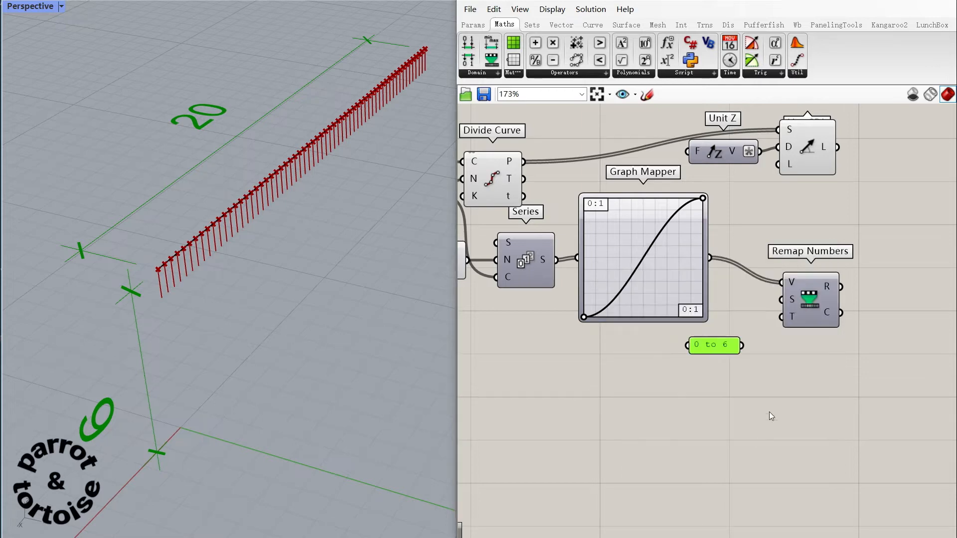
{"action": "left_click_drag", "start_coordinate": [744, 346], "coordinate": [784, 302]}
{"action": "scroll", "coordinate": [696, 264], "scroll_direction": "down", "scroll_amount": 1}
{"action": "scroll", "coordinate": [830, 204], "scroll_direction": "up", "scroll_amount": 2}
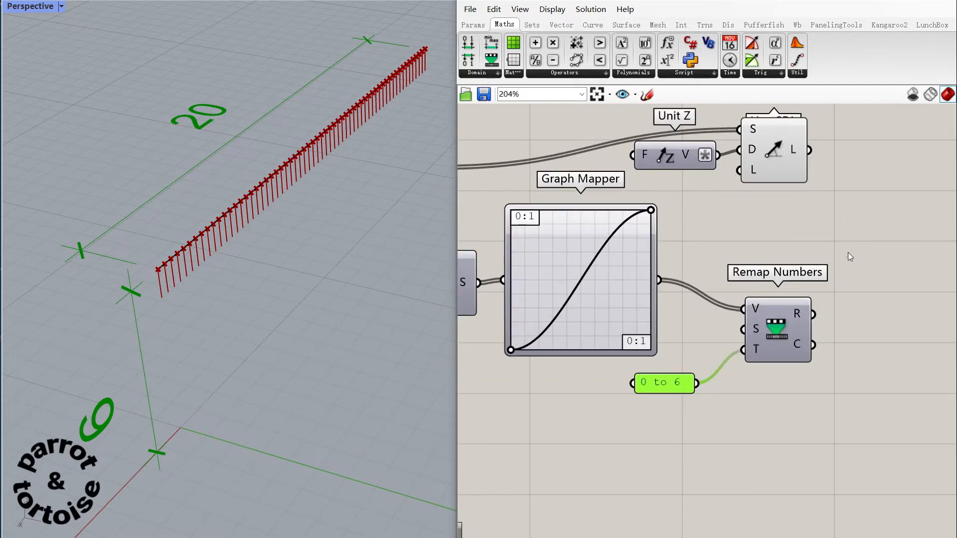
Step: Wire Remap Numbers' R output to Line SDL's L input and reposition Unit Z and Line SDL together above it
{"action": "left_click_drag", "start_coordinate": [814, 314], "coordinate": [738, 177]}
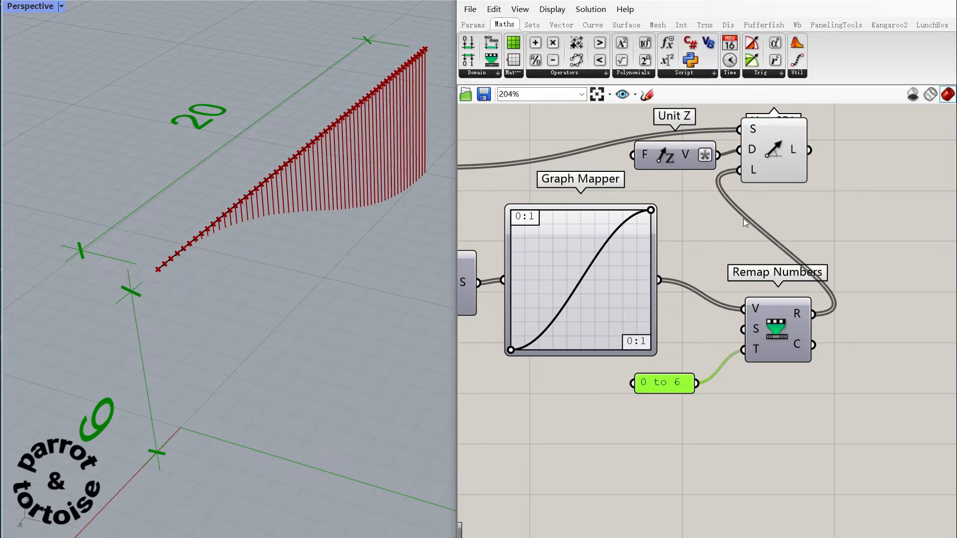
{"action": "scroll", "coordinate": [756, 273], "scroll_direction": "down", "scroll_amount": 3}
{"action": "scroll", "coordinate": [829, 277], "scroll_direction": "up", "scroll_amount": 2}
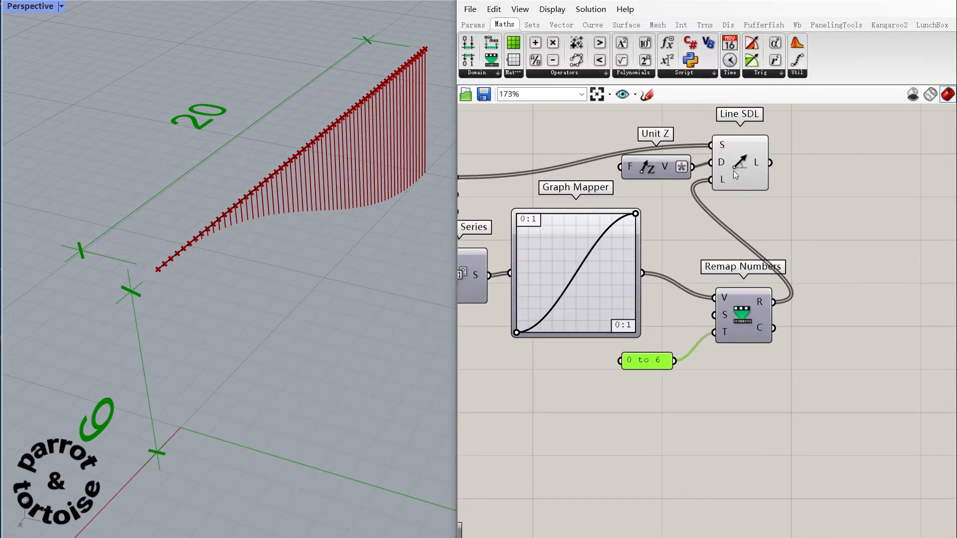
{"action": "left_click_drag", "start_coordinate": [763, 202], "coordinate": [665, 167]}
{"action": "left_click_drag", "start_coordinate": [737, 166], "coordinate": [746, 178]}
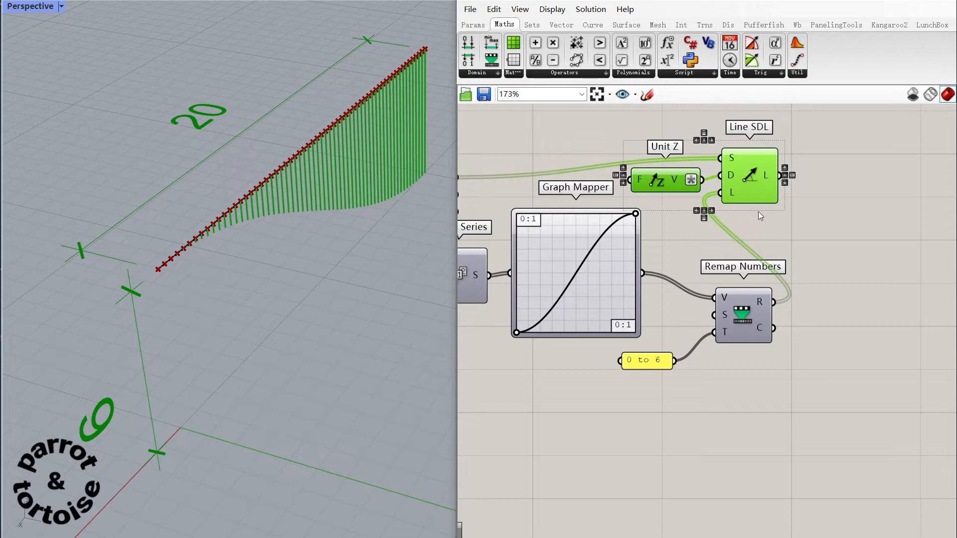
{"action": "left_click", "coordinate": [737, 318]}
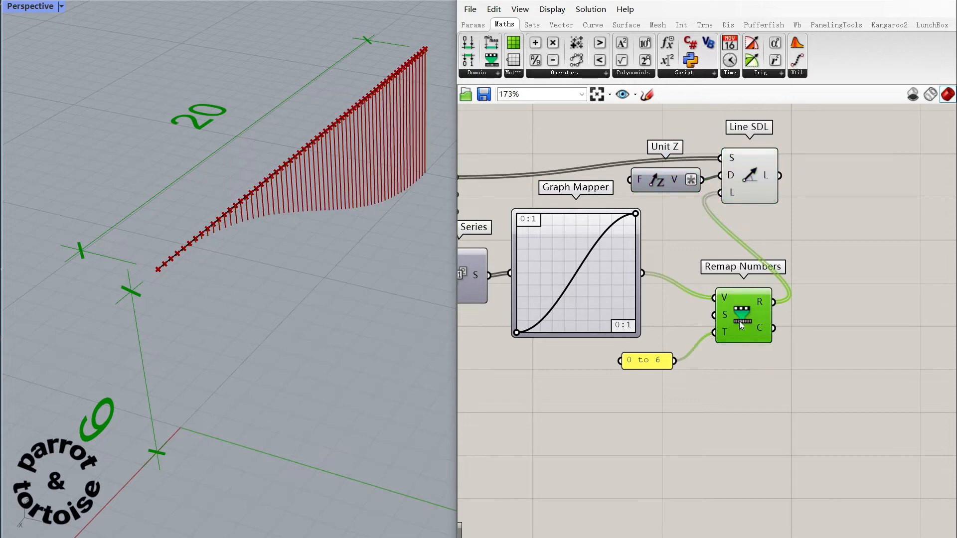
{"action": "left_click", "coordinate": [712, 378]}
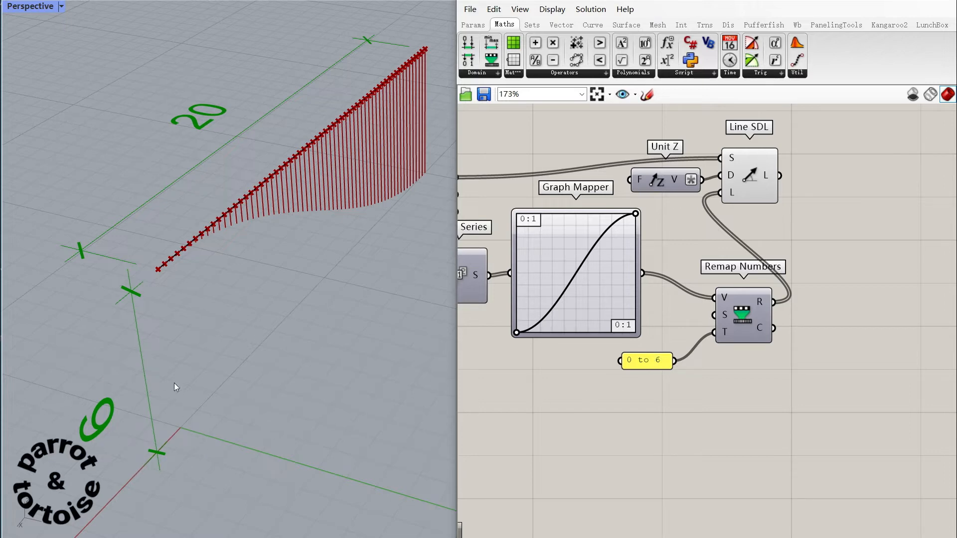
Step: Raise the start handle of the Graph Mapper's sine curve slightly and move its end handle inward to form repeated waves
{"action": "scroll", "coordinate": [722, 294], "scroll_direction": "down", "scroll_amount": 2}
{"action": "scroll", "coordinate": [588, 269], "scroll_direction": "up", "scroll_amount": 4}
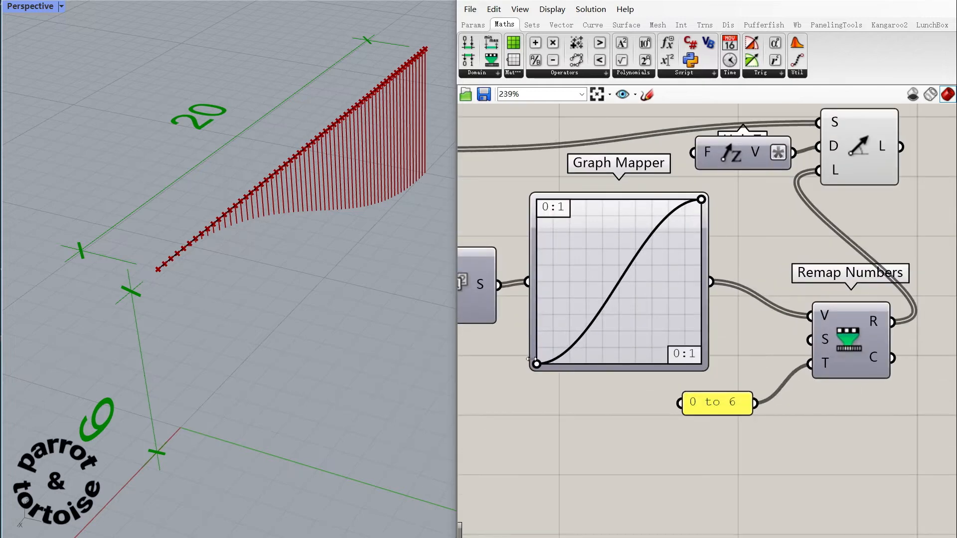
{"action": "left_click_drag", "start_coordinate": [536, 363], "coordinate": [536, 343]}
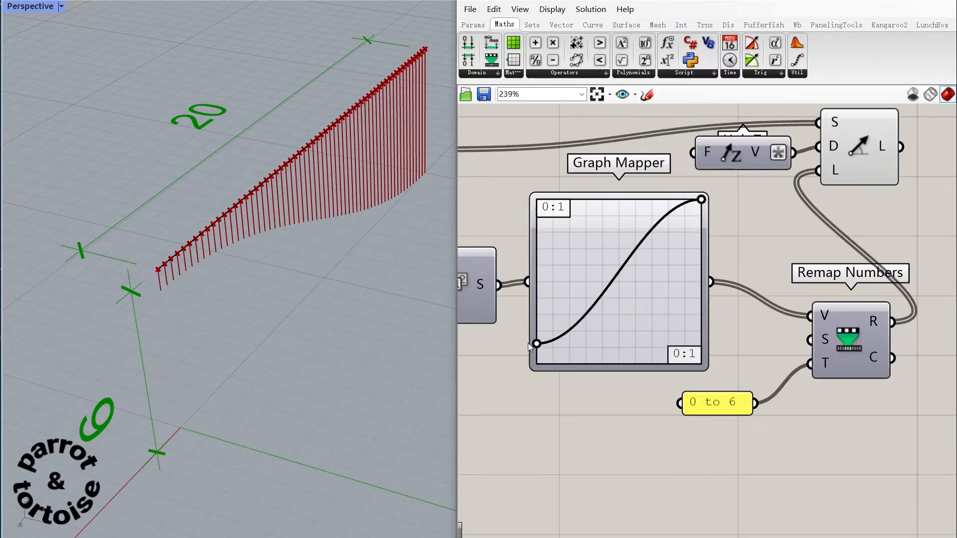
{"action": "left_click_drag", "start_coordinate": [701, 199], "coordinate": [564, 246]}
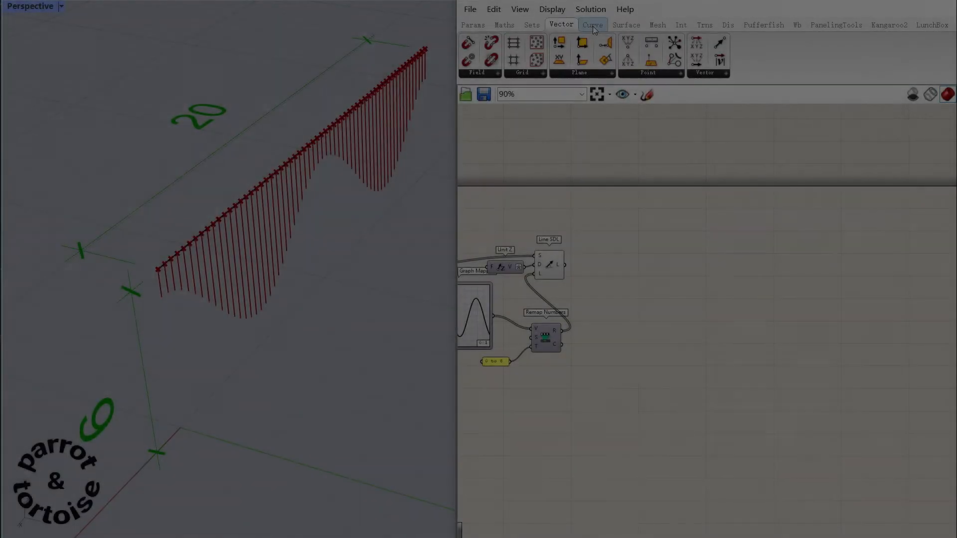
Step: Add a Perp Frames component beside Line SDL and connect Line SDL's L output to its C input
{"action": "left_click", "coordinate": [593, 24]}
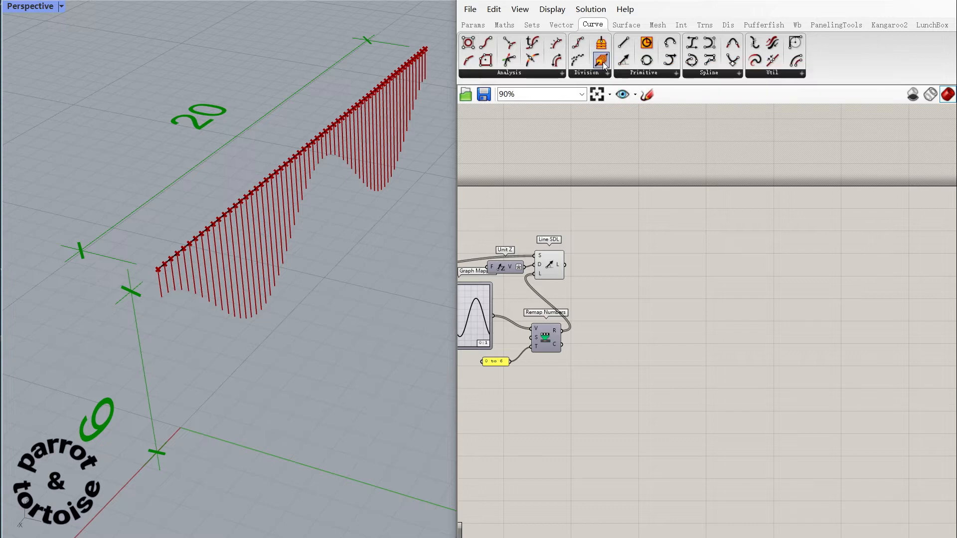
{"action": "left_click", "coordinate": [601, 60]}
{"action": "left_click", "coordinate": [641, 292]}
{"action": "left_click_drag", "start_coordinate": [640, 291], "coordinate": [627, 288]}
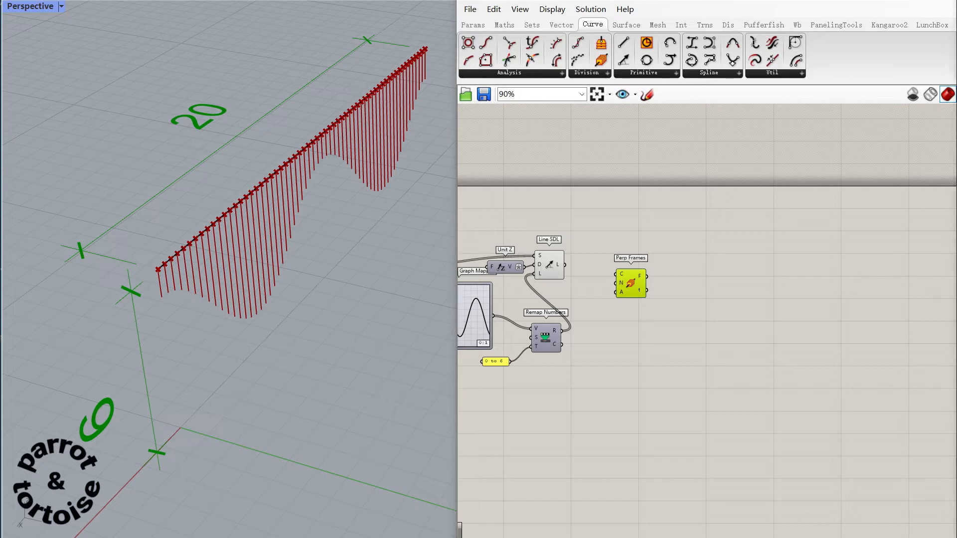
{"action": "left_click_drag", "start_coordinate": [565, 264], "coordinate": [636, 271]}
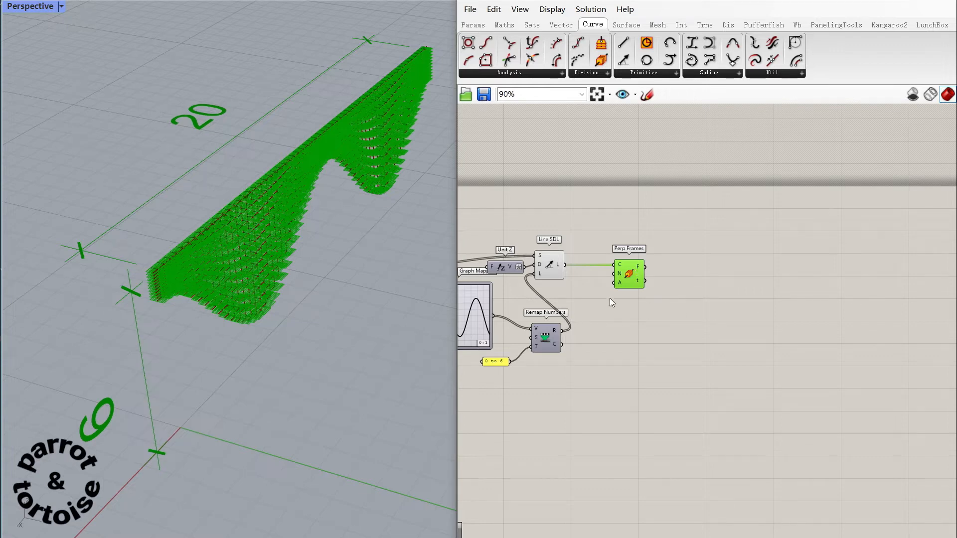
Step: Add a number slider with value 3 below the Line SDL wire and move Perp Frames farther away to make room
{"action": "scroll", "coordinate": [575, 289], "scroll_direction": "up", "scroll_amount": 1}
{"action": "scroll", "coordinate": [576, 288], "scroll_direction": "up", "scroll_amount": 1}
{"action": "double_click", "coordinate": [603, 252]}
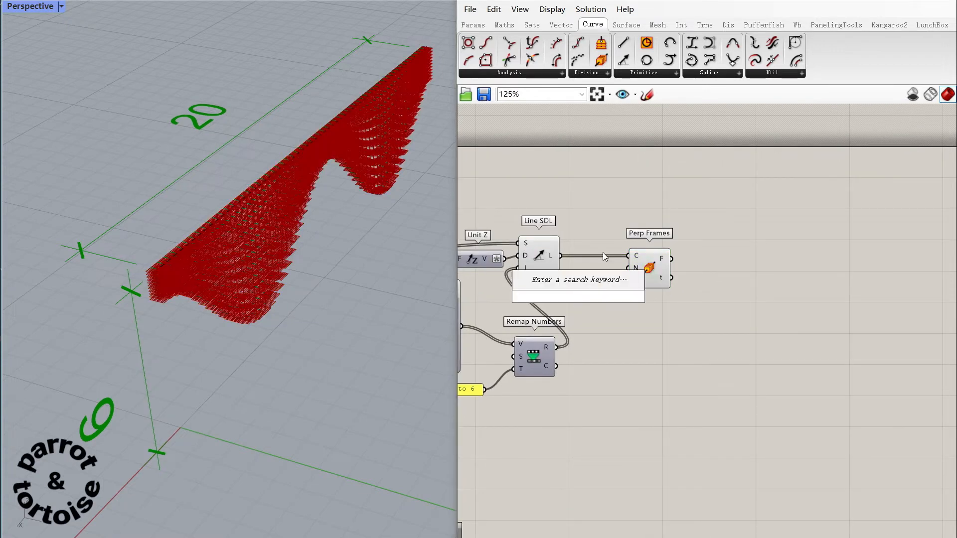
{"action": "type", "text": "3"}
{"action": "key", "text": "Return"}
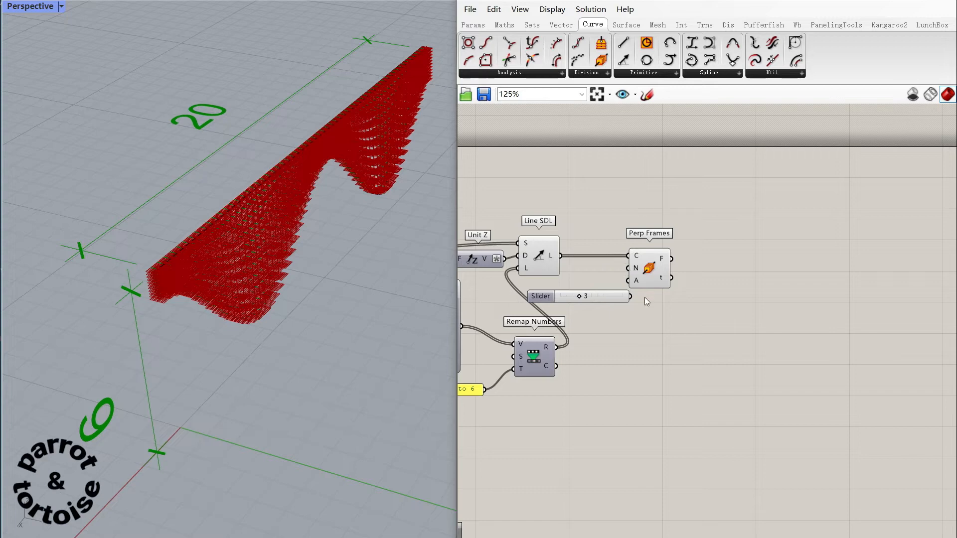
{"action": "left_click", "coordinate": [644, 260]}
{"action": "left_click_drag", "start_coordinate": [644, 259], "coordinate": [682, 259]}
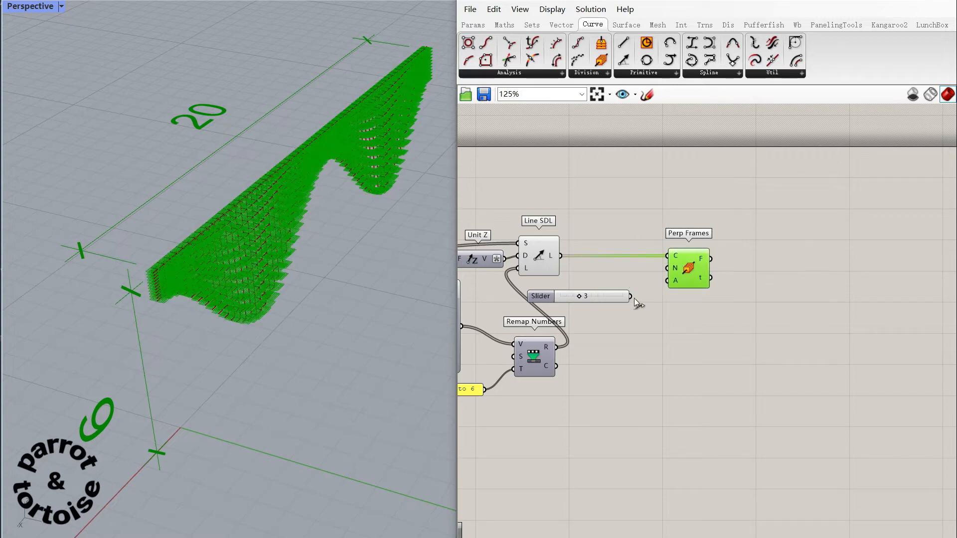
Step: Connect the count slider to Perp Frames' N input, add a Series component below Perp Frames and wire the slider to its C input
{"action": "left_click_drag", "start_coordinate": [630, 296], "coordinate": [667, 268]}
{"action": "left_click", "coordinate": [504, 24]}
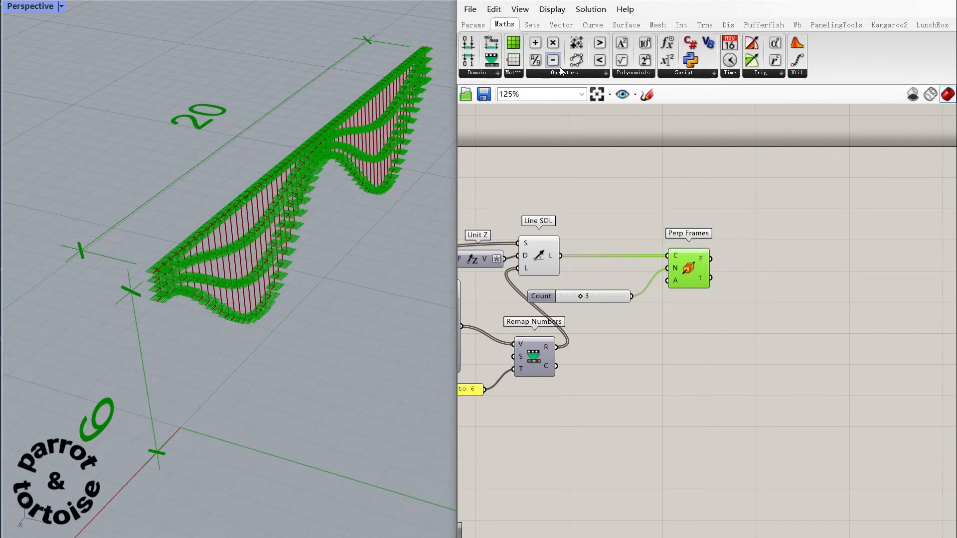
{"action": "left_click", "coordinate": [532, 25]}
{"action": "left_click_drag", "start_coordinate": [578, 60], "coordinate": [699, 369]}
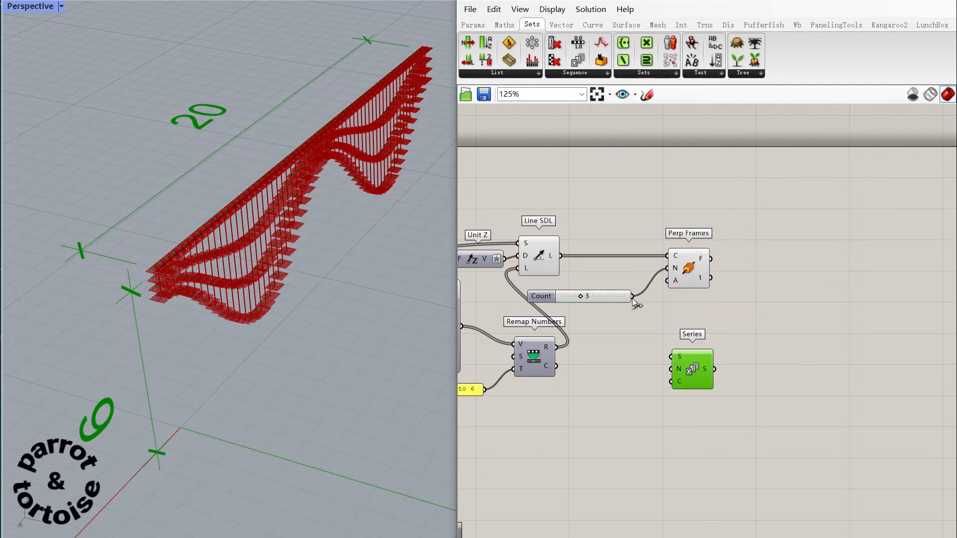
{"action": "left_click_drag", "start_coordinate": [632, 297], "coordinate": [670, 381]}
Step: Add a Sub List component beside Series, connect Perp Frames' F output to its L input and move it farther away
{"action": "scroll", "coordinate": [742, 376], "scroll_direction": "down", "scroll_amount": 2}
{"action": "scroll", "coordinate": [743, 377], "scroll_direction": "up", "scroll_amount": 2}
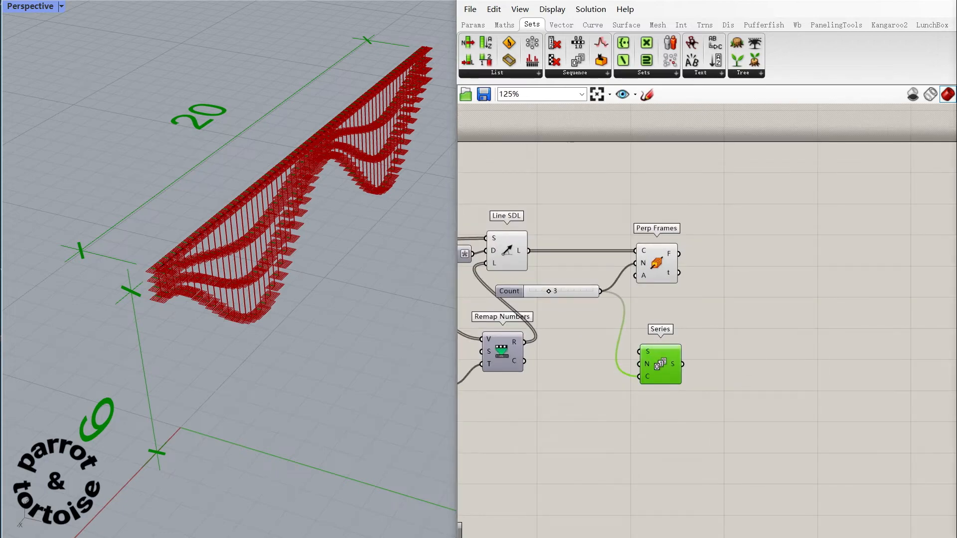
{"action": "scroll", "coordinate": [621, 321], "scroll_direction": "down", "scroll_amount": 2}
{"action": "scroll", "coordinate": [769, 326], "scroll_direction": "up", "scroll_amount": 2}
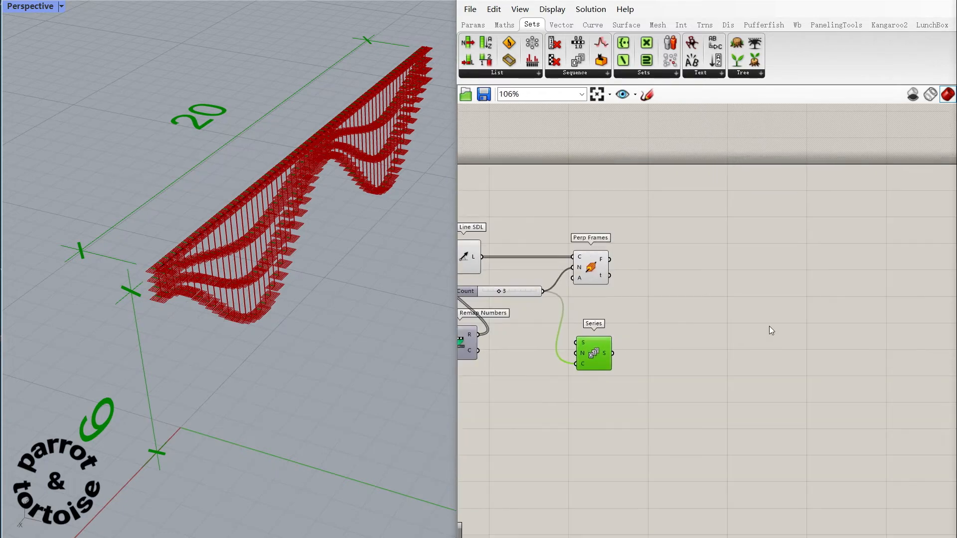
{"action": "left_click", "coordinate": [770, 326]}
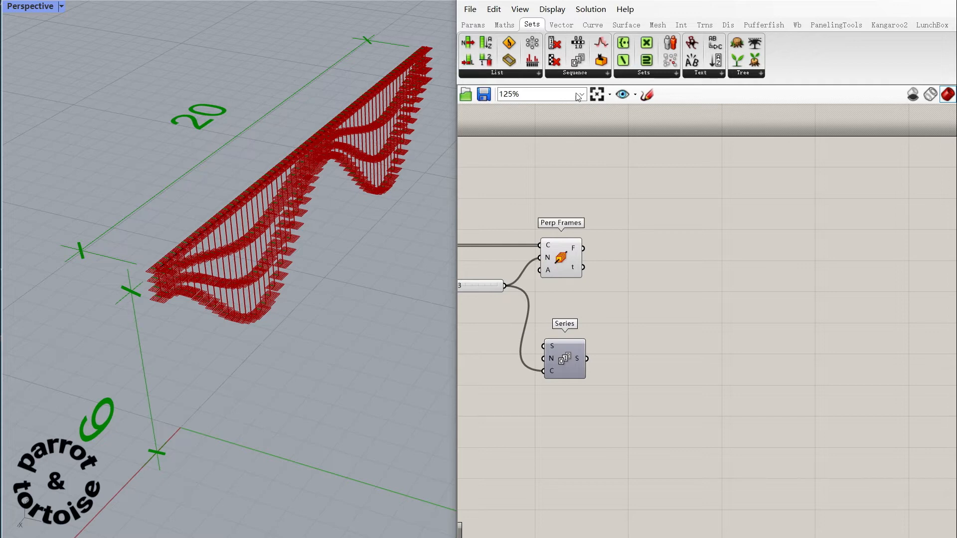
{"action": "left_click", "coordinate": [502, 74]}
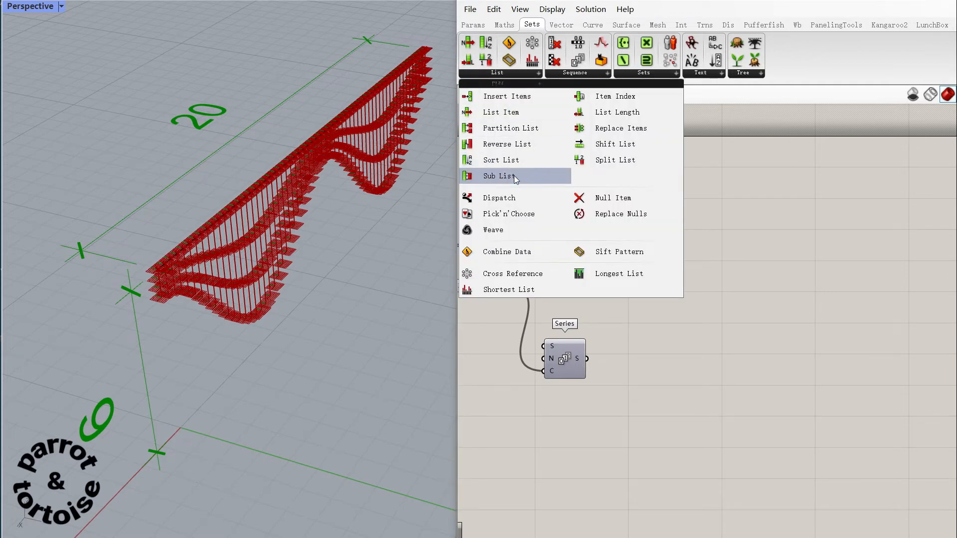
{"action": "left_click", "coordinate": [498, 176]}
{"action": "left_click", "coordinate": [668, 354]}
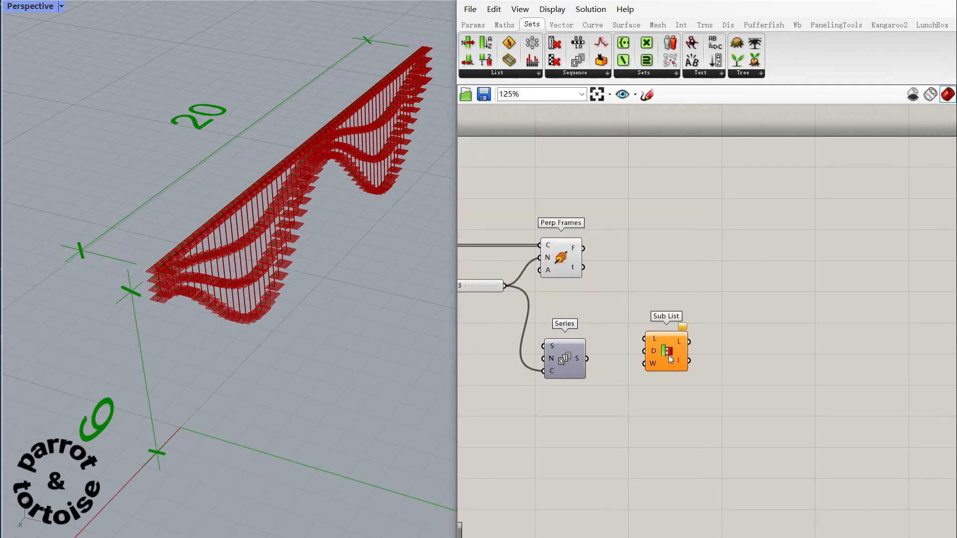
{"action": "left_click", "coordinate": [669, 355]}
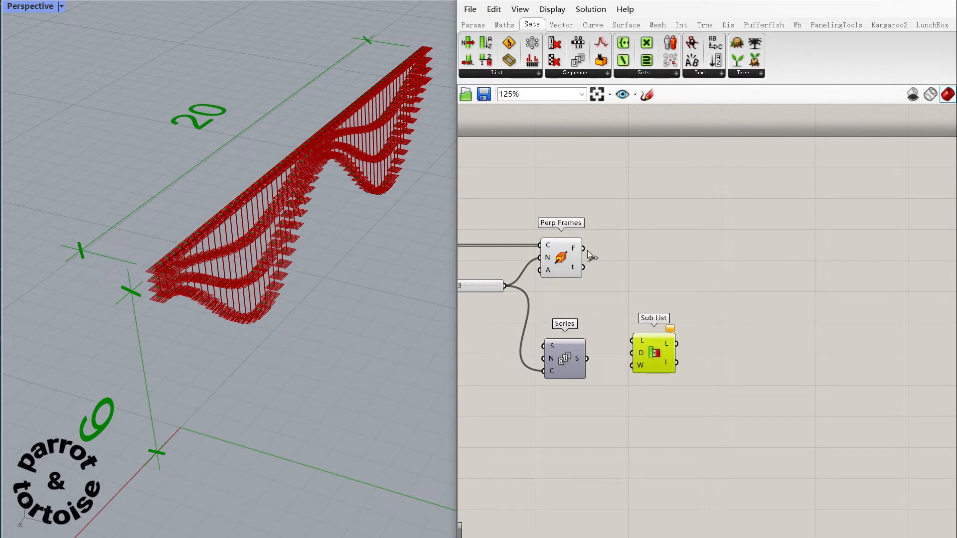
{"action": "left_click_drag", "start_coordinate": [583, 247], "coordinate": [631, 340]}
{"action": "left_click_drag", "start_coordinate": [655, 351], "coordinate": [687, 358]}
{"action": "left_click", "coordinate": [616, 362]}
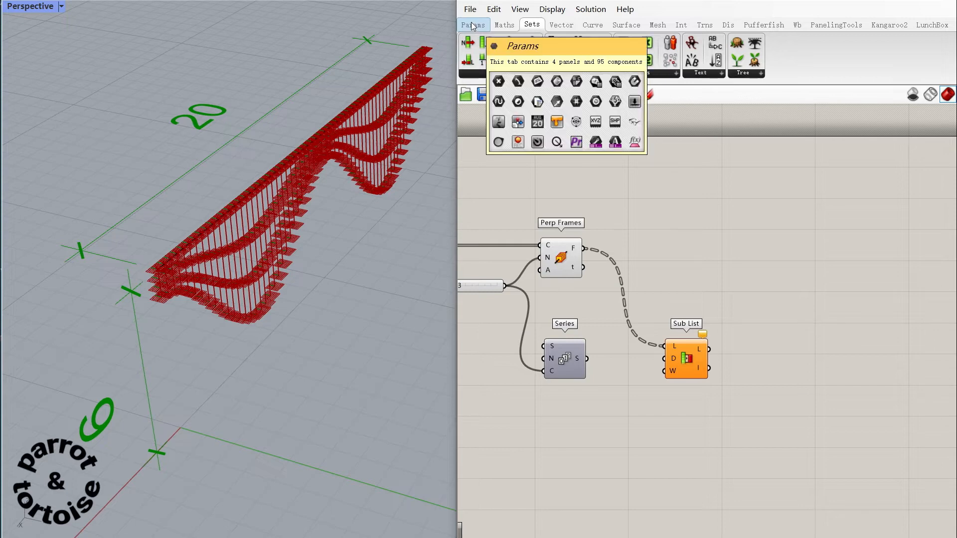
Step: Add a Construct Domain component between Series and Sub List and connect Series' S output to both its A and B inputs
{"action": "left_click", "coordinate": [503, 25]}
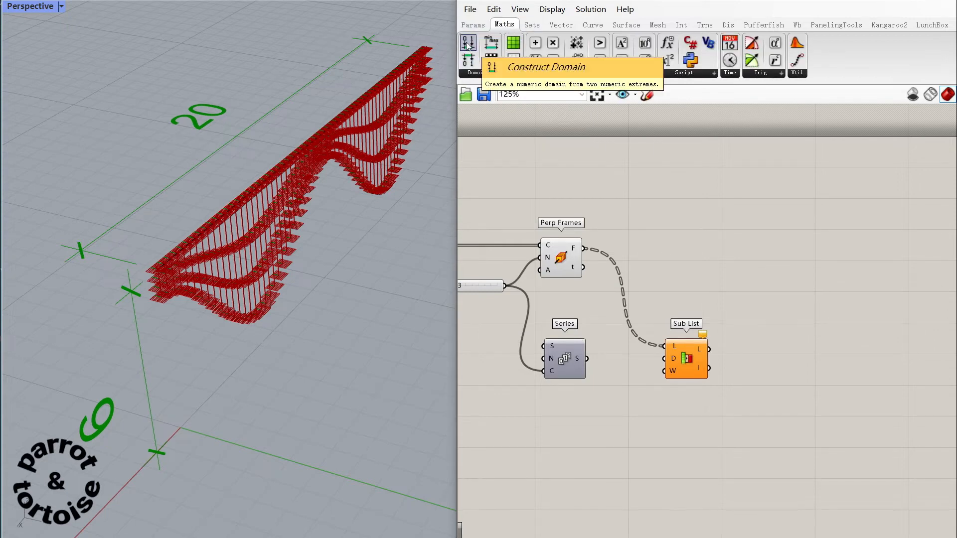
{"action": "left_click_drag", "start_coordinate": [651, 354], "coordinate": [599, 377]}
{"action": "scroll", "coordinate": [626, 360], "scroll_direction": "up", "scroll_amount": 2}
{"action": "scroll", "coordinate": [498, 118], "scroll_direction": "down", "scroll_amount": 2}
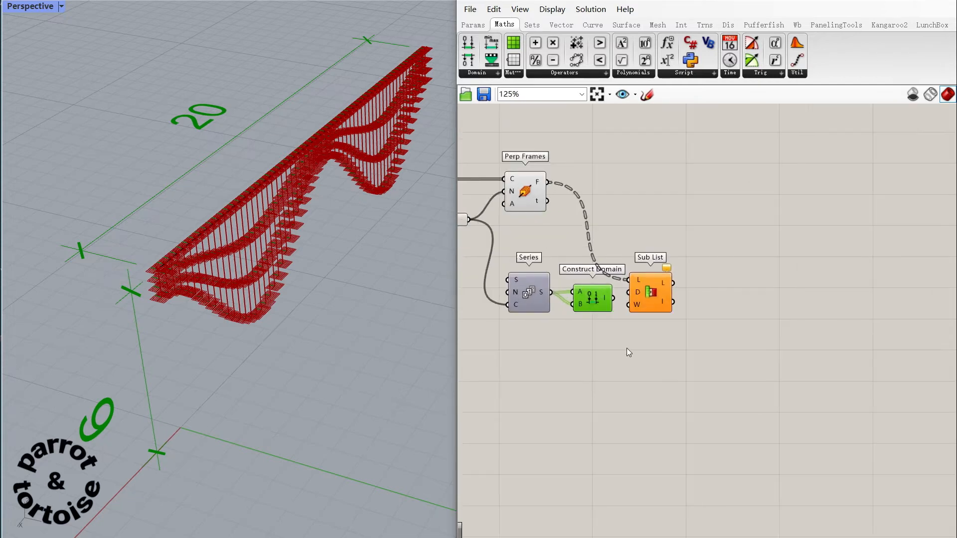
Step: Set the expression x+1 on Construct Domain's B input and connect its I output to Sub List's D input
{"action": "scroll", "coordinate": [625, 348], "scroll_direction": "up", "scroll_amount": 1}
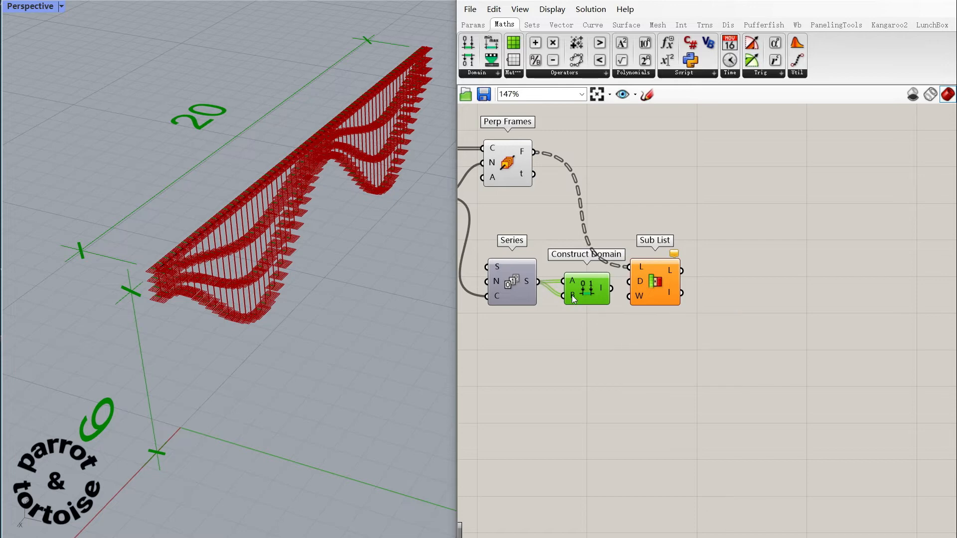
{"action": "right_click", "coordinate": [572, 296]}
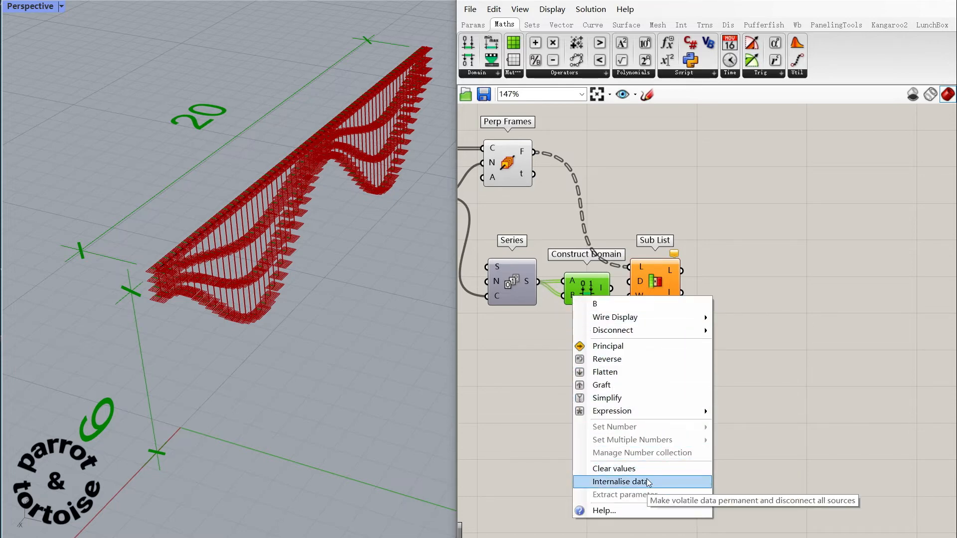
{"action": "mouse_move", "coordinate": [647, 410]}
{"action": "left_click", "coordinate": [766, 427]}
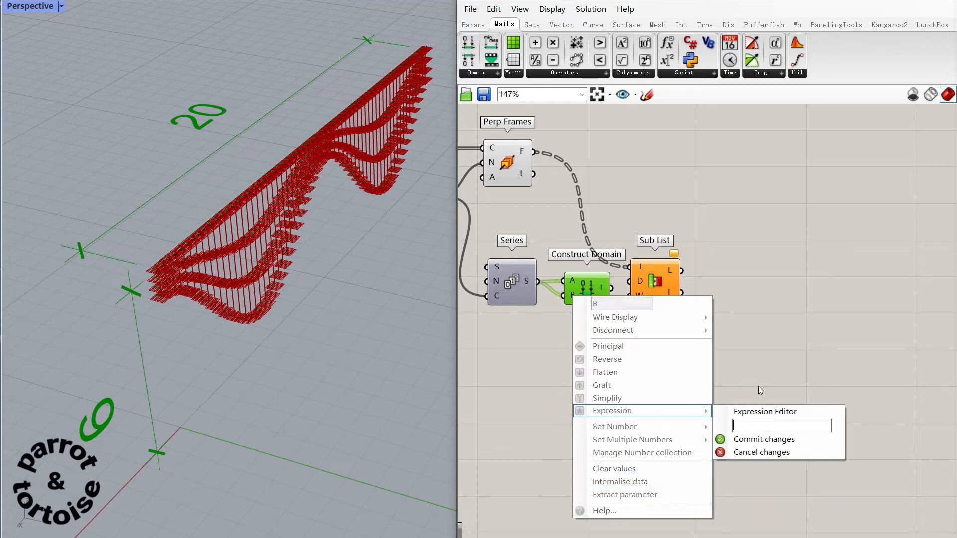
{"action": "type", "text": "x+1"}
{"action": "left_click", "coordinate": [738, 440]}
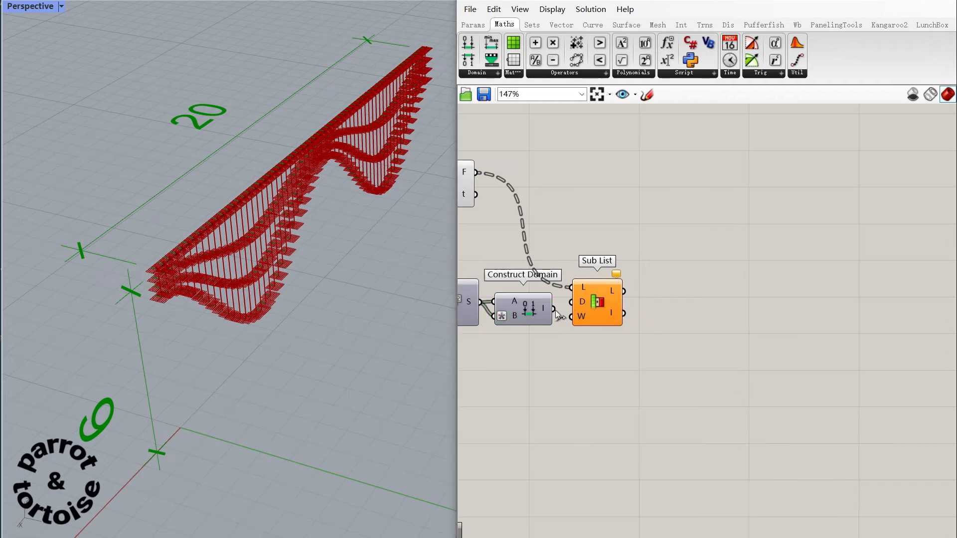
{"action": "left_click_drag", "start_coordinate": [553, 309], "coordinate": [621, 299]}
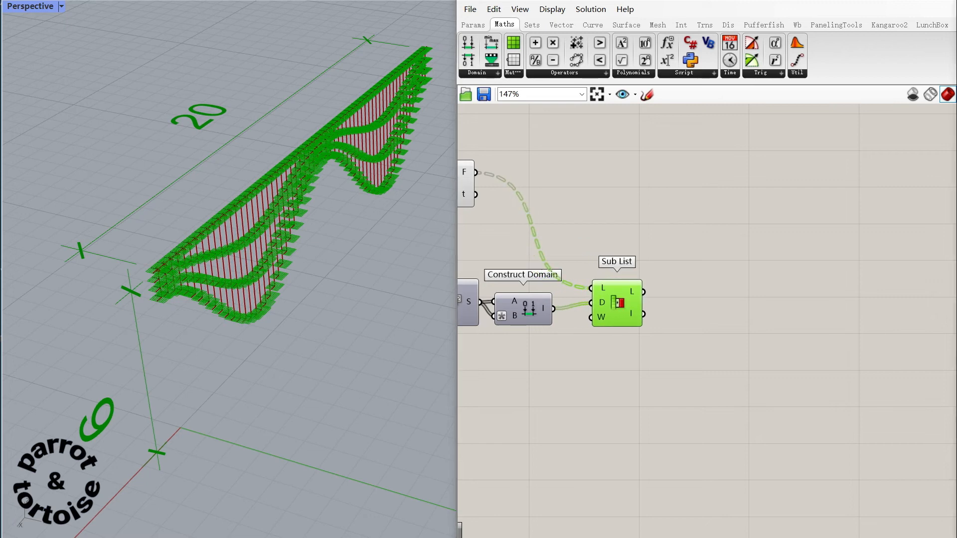
{"action": "left_click", "coordinate": [634, 218]}
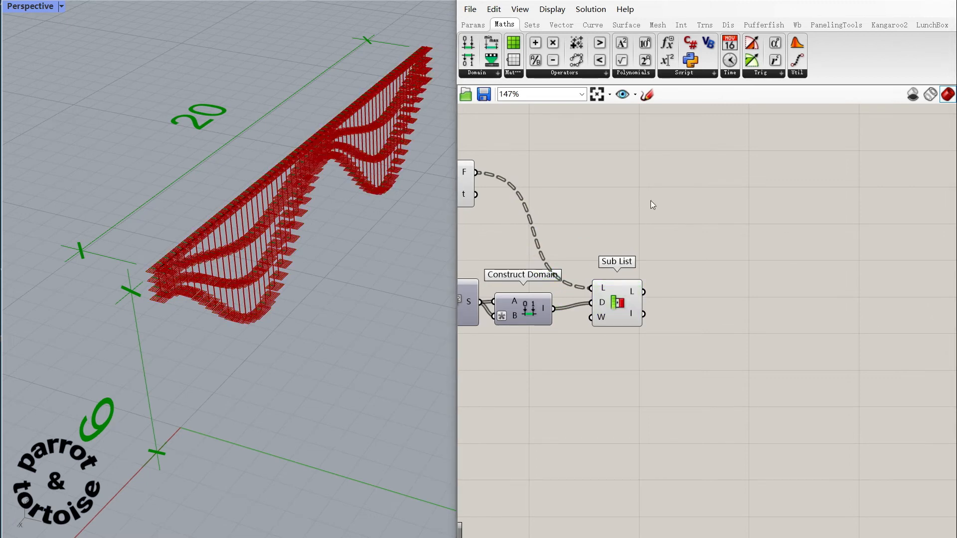
Step: Place a second Series component above Sub List
{"action": "left_click", "coordinate": [531, 25]}
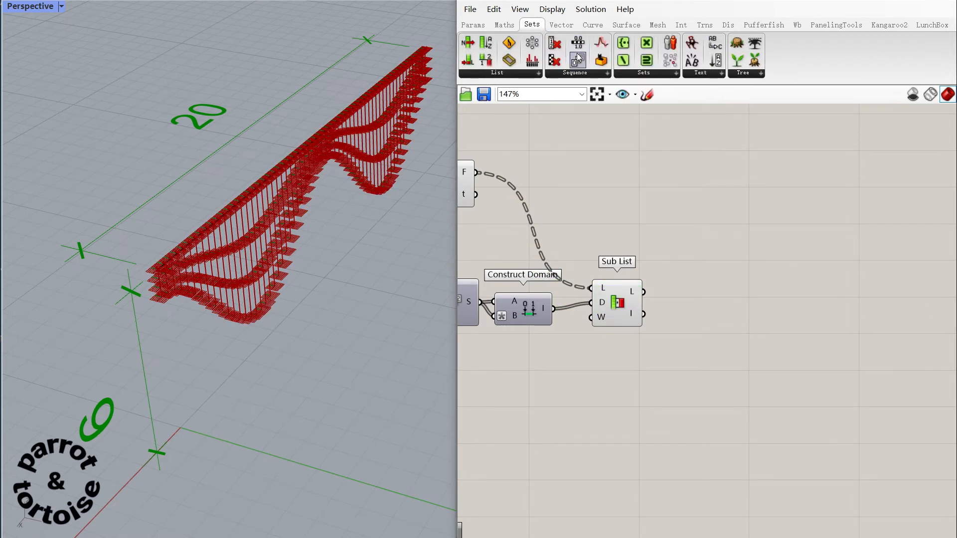
{"action": "mouse_move", "coordinate": [670, 213]}
{"action": "left_mouse_down"}
{"action": "mouse_move", "coordinate": [655, 211]}
{"action": "mouse_move", "coordinate": [665, 222]}
{"action": "left_mouse_up"}
{"action": "scroll", "coordinate": [758, 249], "scroll_direction": "down", "scroll_amount": 4}
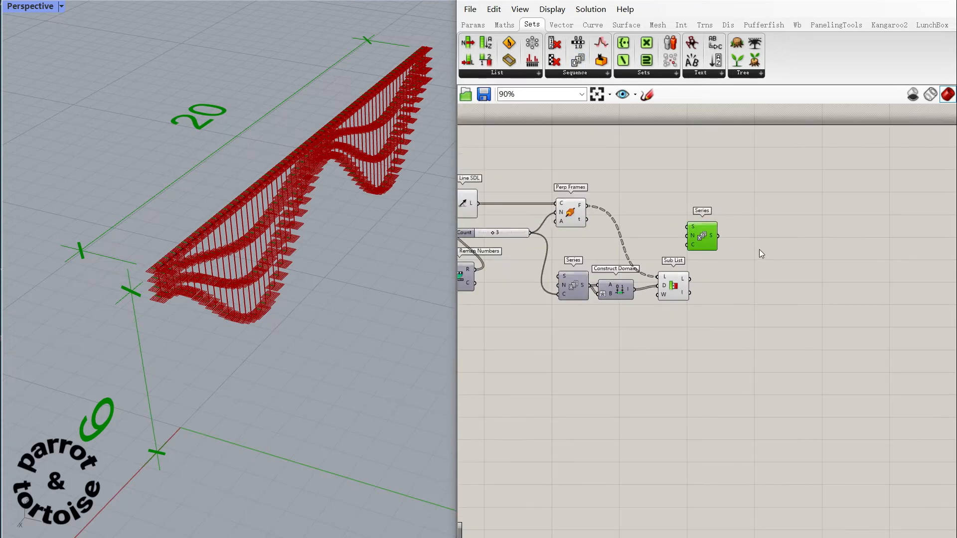
Step: Copy the "0 to 6" panel, place the copy in front of the second Series and change its content to 0.03
{"action": "scroll", "coordinate": [513, 252], "scroll_direction": "up", "scroll_amount": 1}
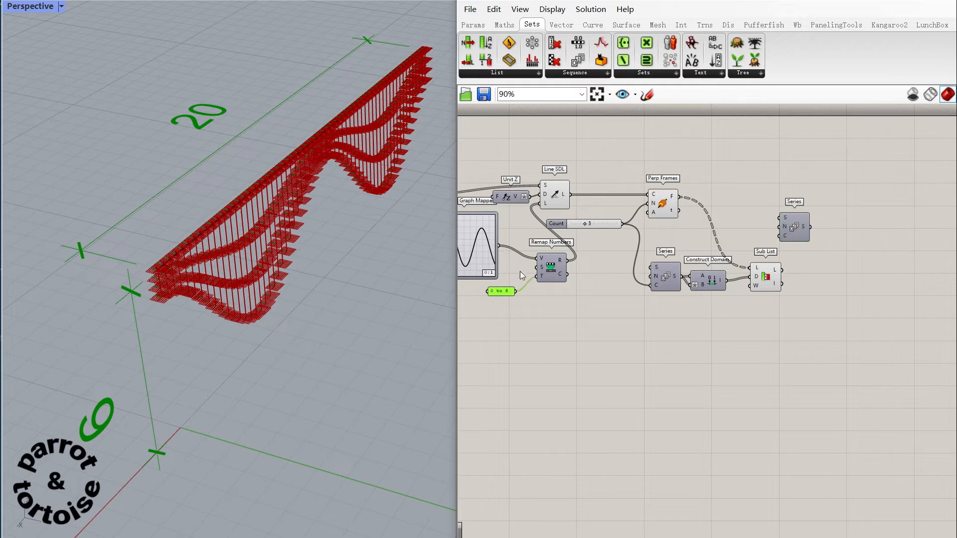
{"action": "key", "text": "ctrl+v"}
{"action": "left_click_drag", "start_coordinate": [504, 294], "coordinate": [741, 239]}
{"action": "scroll", "coordinate": [752, 222], "scroll_direction": "up", "scroll_amount": 5}
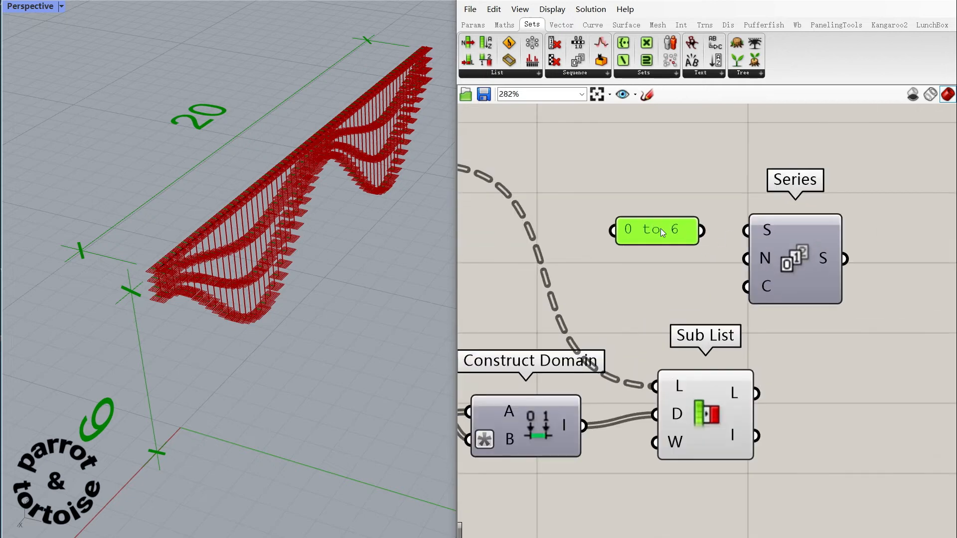
{"action": "double_click", "coordinate": [664, 227]}
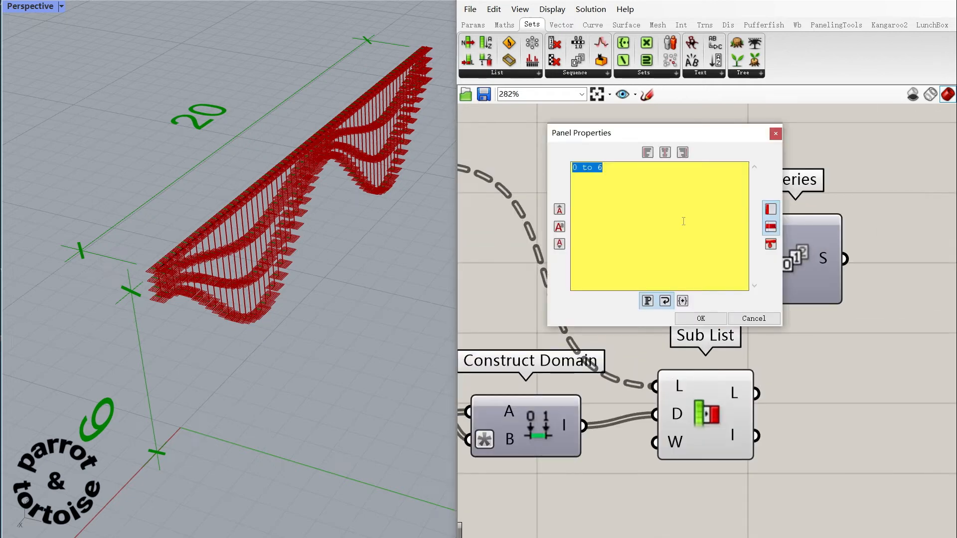
{"action": "type", "text": "0.03"}
{"action": "left_click", "coordinate": [695, 319]}
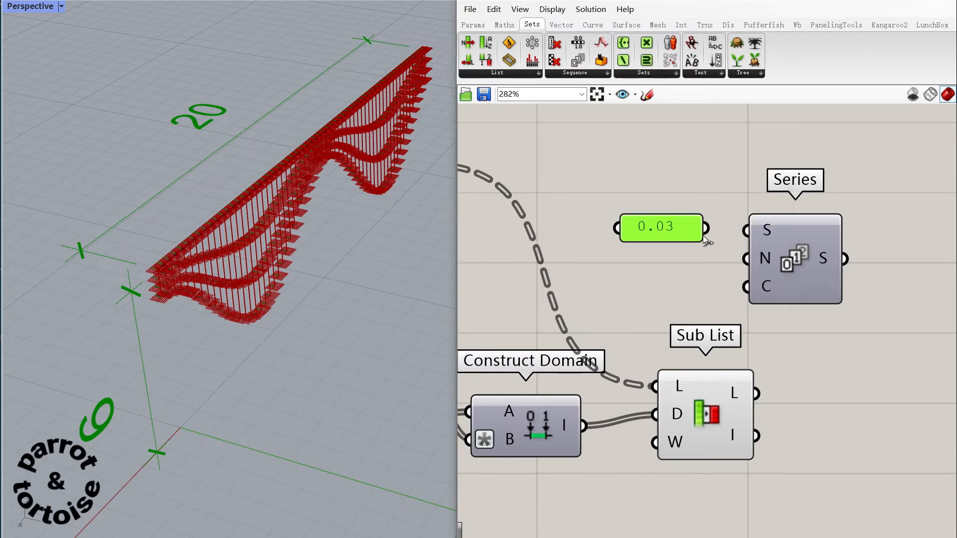
Step: Duplicate the 0.03 panel below itself with the value 0.005 and connect the two panels to the second Series' S and N inputs
{"action": "left_click_drag", "start_coordinate": [668, 223], "coordinate": [665, 262], "text": "alt"}
{"action": "double_click", "coordinate": [662, 259]}
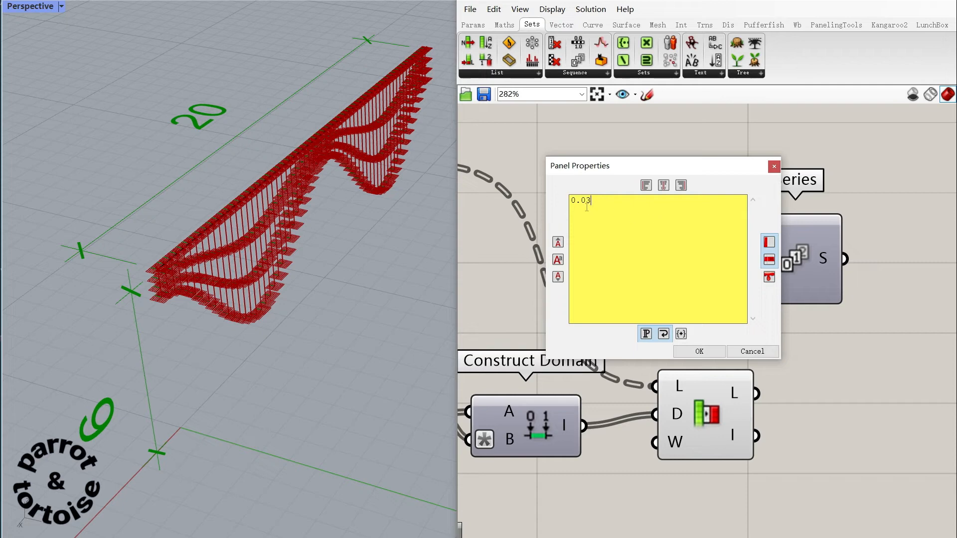
{"action": "left_click_drag", "start_coordinate": [586, 200], "coordinate": [605, 210]}
{"action": "type", "text": "05"}
{"action": "left_click", "coordinate": [702, 352]}
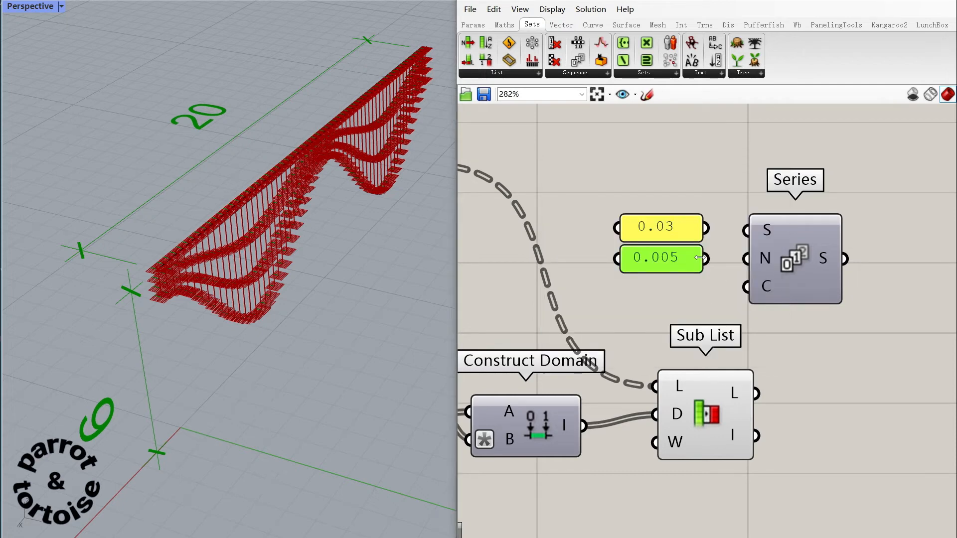
{"action": "left_click_drag", "start_coordinate": [706, 226], "coordinate": [746, 230]}
{"action": "left_click_drag", "start_coordinate": [708, 264], "coordinate": [746, 259]}
Step: Connect the count slider to the second Series' C input
{"action": "scroll", "coordinate": [762, 265], "scroll_direction": "down", "scroll_amount": 3}
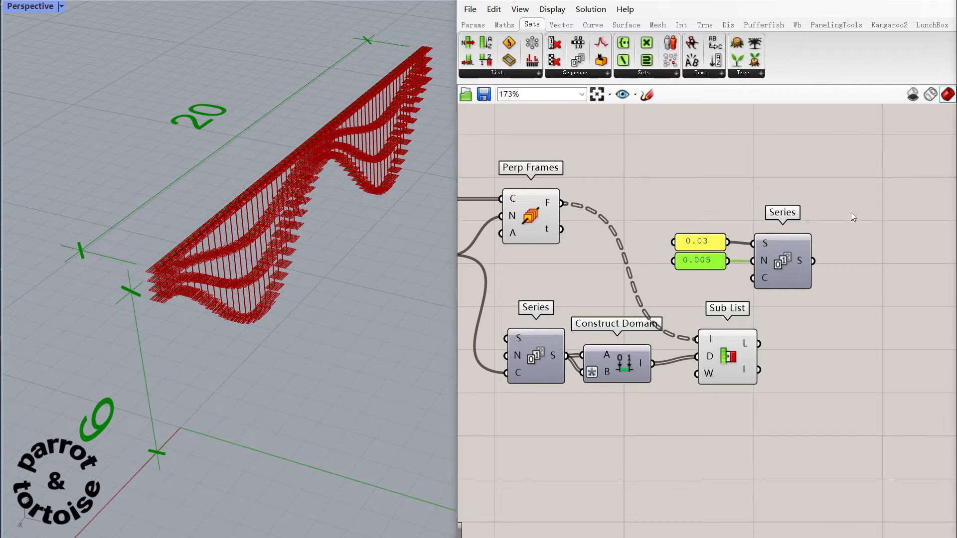
{"action": "scroll", "coordinate": [654, 202], "scroll_direction": "down", "scroll_amount": 2}
{"action": "scroll", "coordinate": [500, 217], "scroll_direction": "up", "scroll_amount": 1}
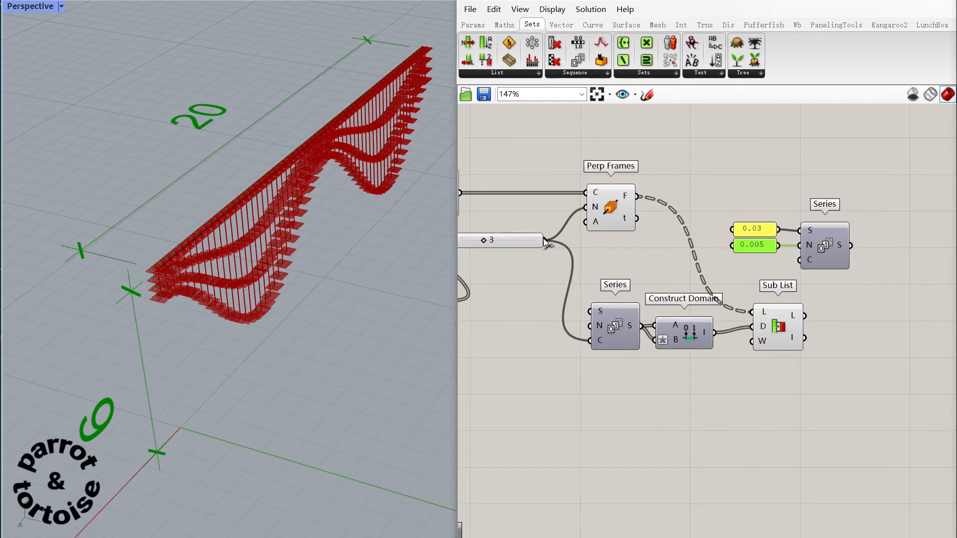
{"action": "left_click_drag", "start_coordinate": [543, 240], "coordinate": [809, 262]}
{"action": "scroll", "coordinate": [606, 226], "scroll_direction": "down", "scroll_amount": 2}
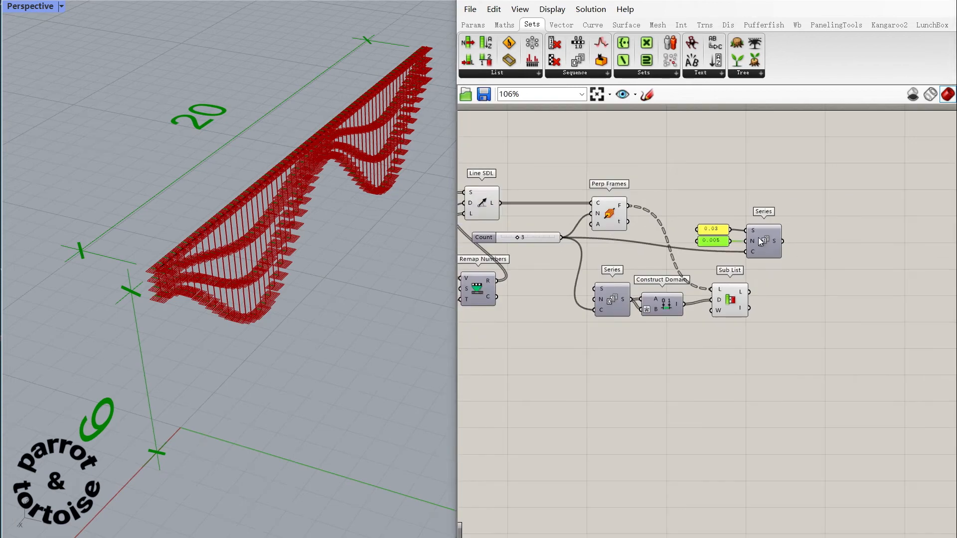
{"action": "scroll", "coordinate": [817, 234], "scroll_direction": "up", "scroll_amount": 2}
{"action": "scroll", "coordinate": [614, 228], "scroll_direction": "down", "scroll_amount": 1}
{"action": "scroll", "coordinate": [752, 235], "scroll_direction": "up", "scroll_amount": 1}
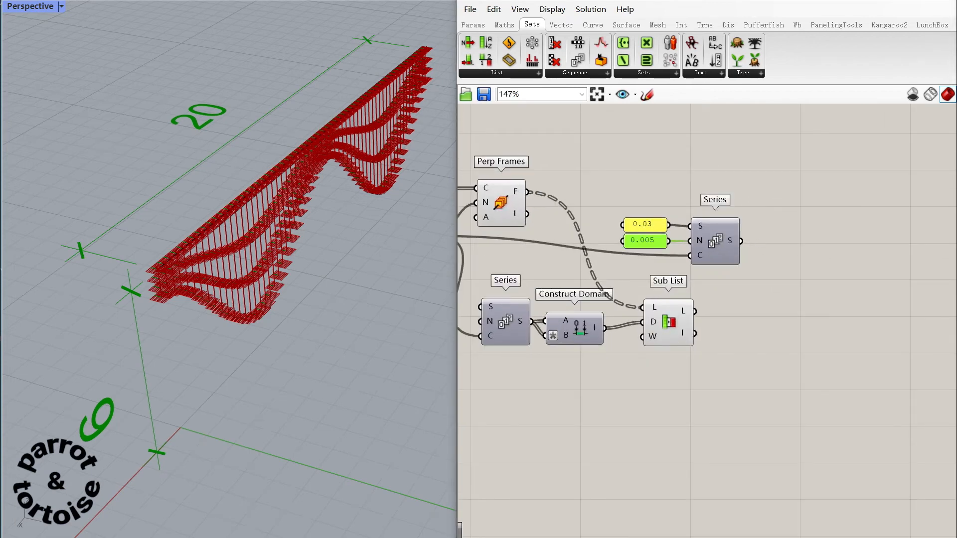
{"action": "left_click", "coordinate": [698, 284]}
Step: Add a Duplicate Data component on the empty canvas beyond Sub List
{"action": "scroll", "coordinate": [546, 264], "scroll_direction": "down", "scroll_amount": 2}
{"action": "scroll", "coordinate": [761, 278], "scroll_direction": "up", "scroll_amount": 2}
{"action": "scroll", "coordinate": [616, 280], "scroll_direction": "down", "scroll_amount": 1}
{"action": "scroll", "coordinate": [740, 316], "scroll_direction": "up", "scroll_amount": 1}
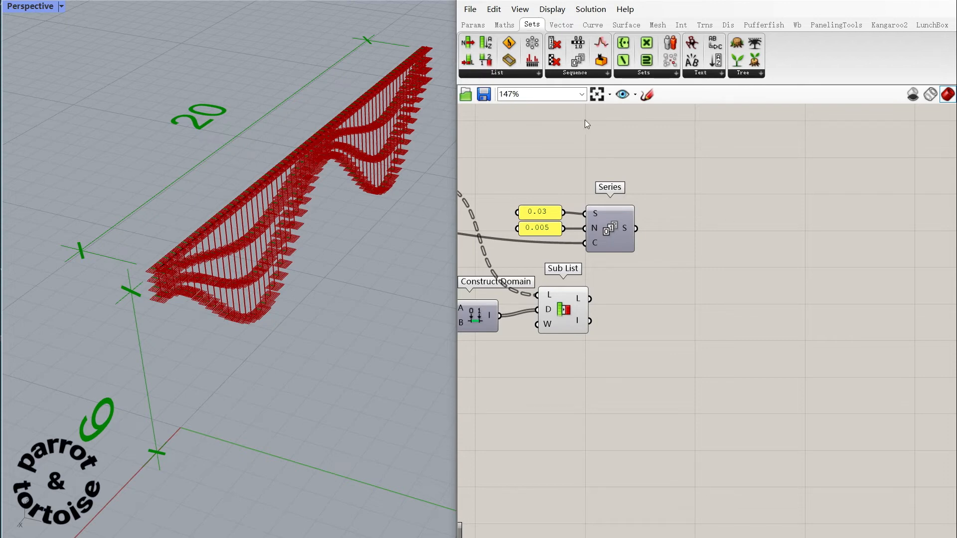
{"action": "left_click", "coordinate": [609, 74]}
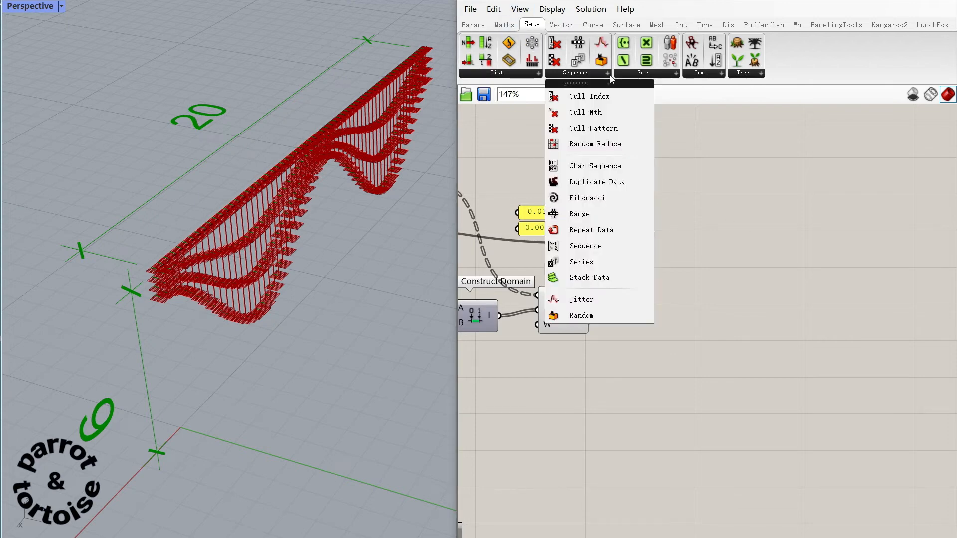
{"action": "left_click_drag", "start_coordinate": [597, 183], "coordinate": [727, 336]}
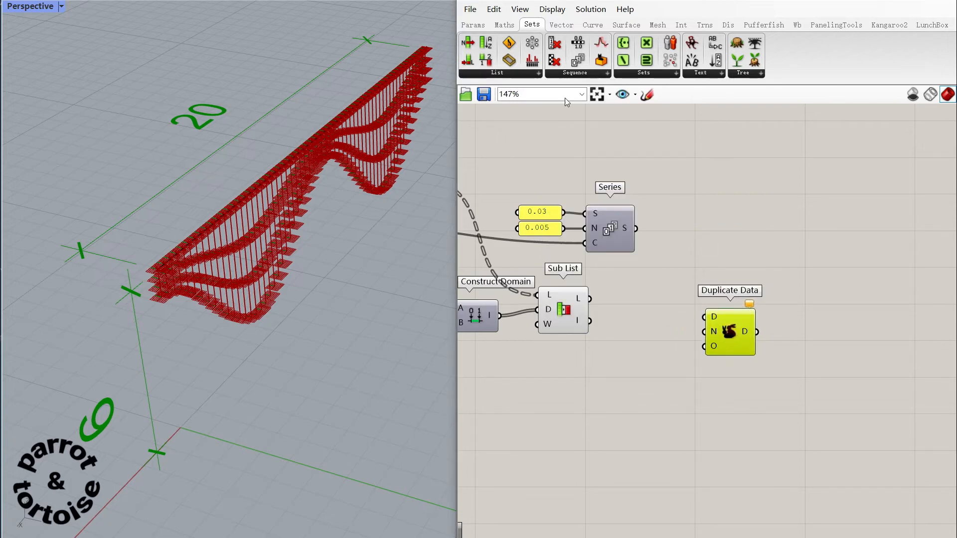
Step: Add an Addition component in front of Duplicate Data and connect its result to Duplicate Data's N input
{"action": "left_click", "coordinate": [503, 25]}
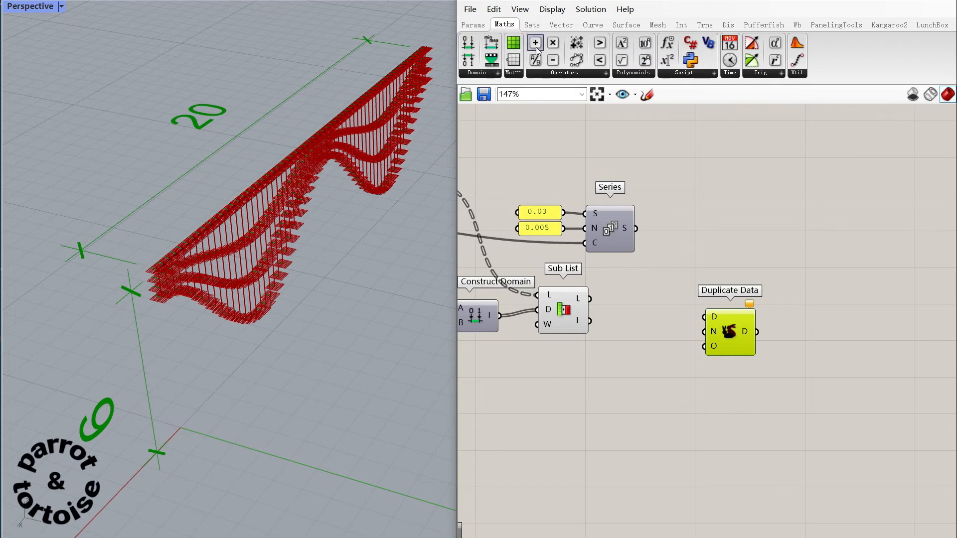
{"action": "left_click_drag", "start_coordinate": [536, 47], "coordinate": [703, 329]}
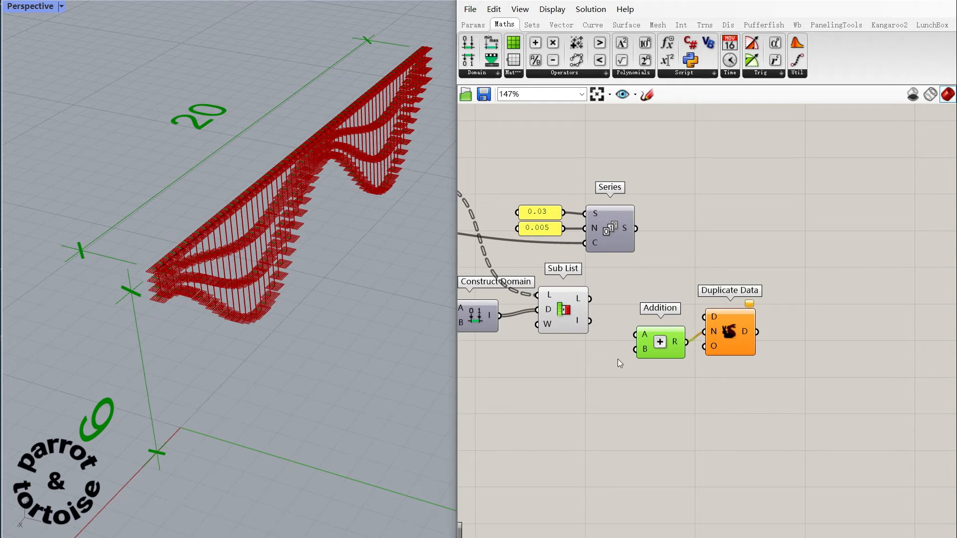
Step: Copy the 0.03 panel below Sub List, change the copy's content to 1 and connect it to Addition's B input
{"action": "left_click", "coordinate": [540, 211]}
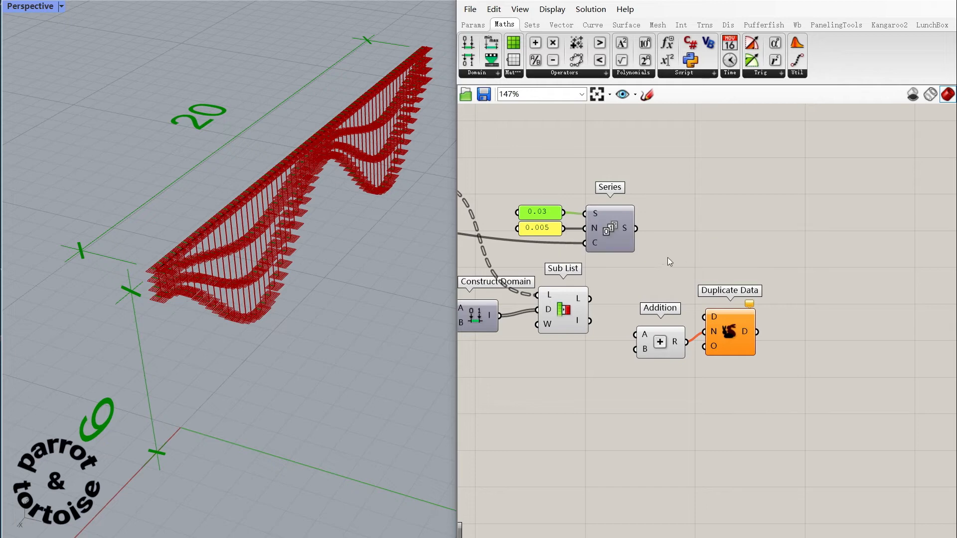
{"action": "key", "text": "ctrl+c"}
{"action": "key", "text": "ctrl+v"}
{"action": "left_click_drag", "start_coordinate": [545, 220], "coordinate": [578, 367]}
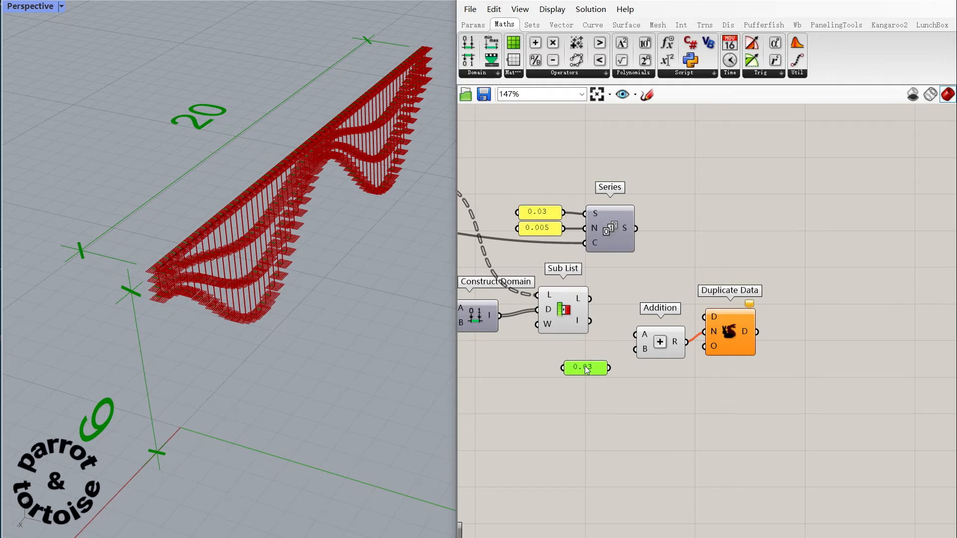
{"action": "double_click", "coordinate": [586, 364]}
{"action": "type", "text": "1"}
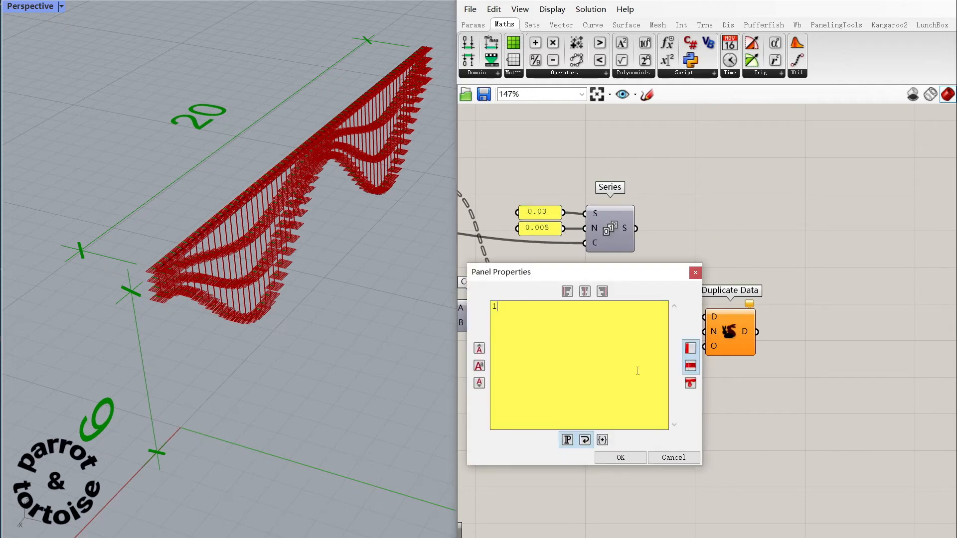
{"action": "left_click", "coordinate": [635, 457]}
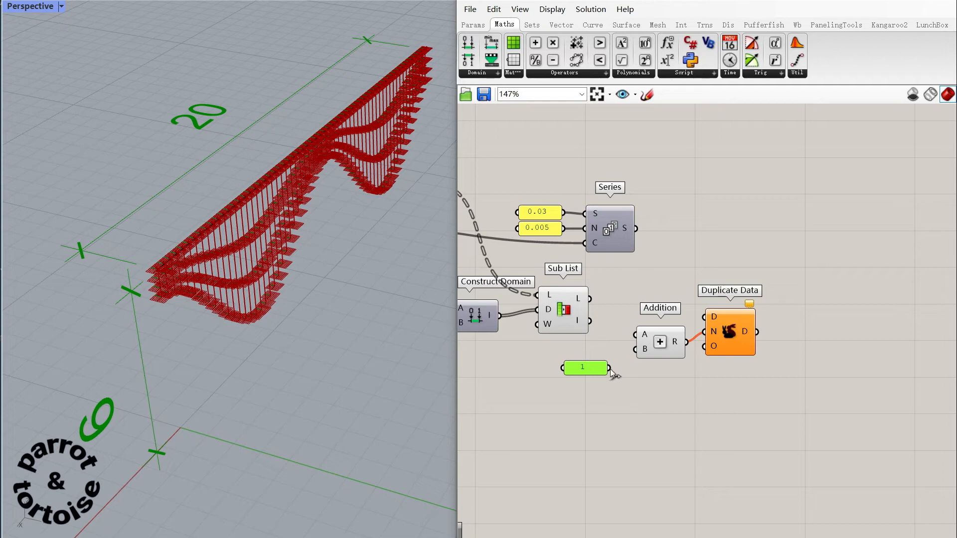
{"action": "left_click_drag", "start_coordinate": [610, 368], "coordinate": [636, 349]}
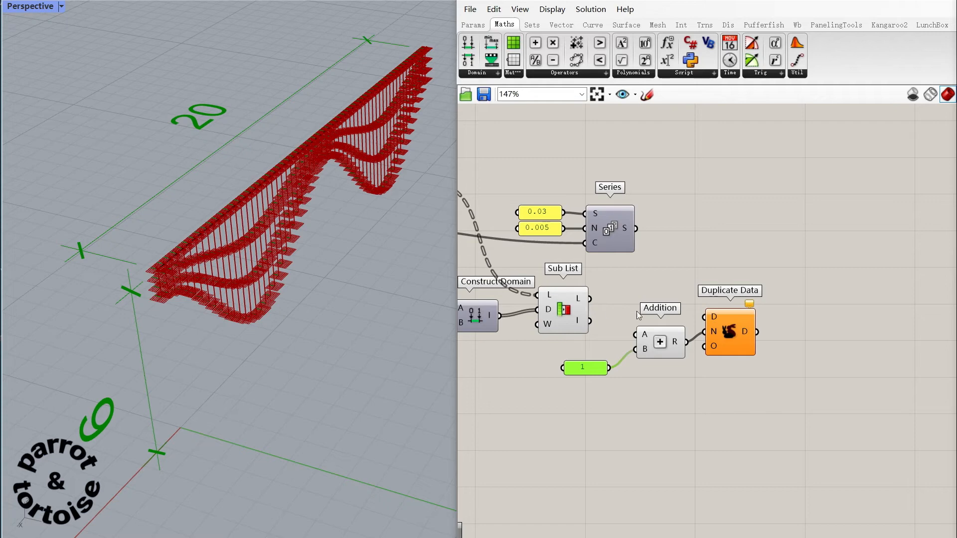
Step: Connect the first number slider at the start of the definition to Addition's A input
{"action": "scroll", "coordinate": [725, 310], "scroll_direction": "down", "scroll_amount": 5}
{"action": "scroll", "coordinate": [524, 279], "scroll_direction": "up", "scroll_amount": 3}
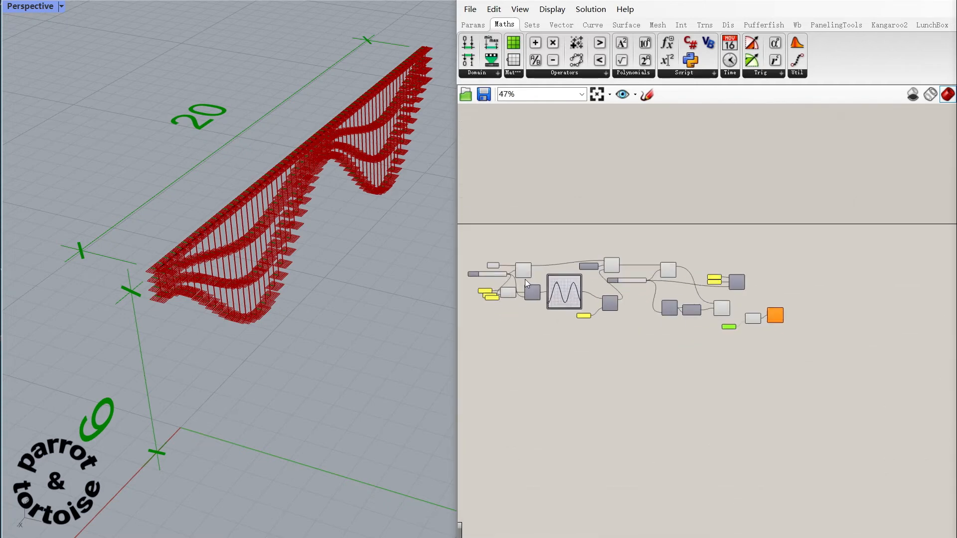
{"action": "scroll", "coordinate": [558, 279], "scroll_direction": "down", "scroll_amount": 3}
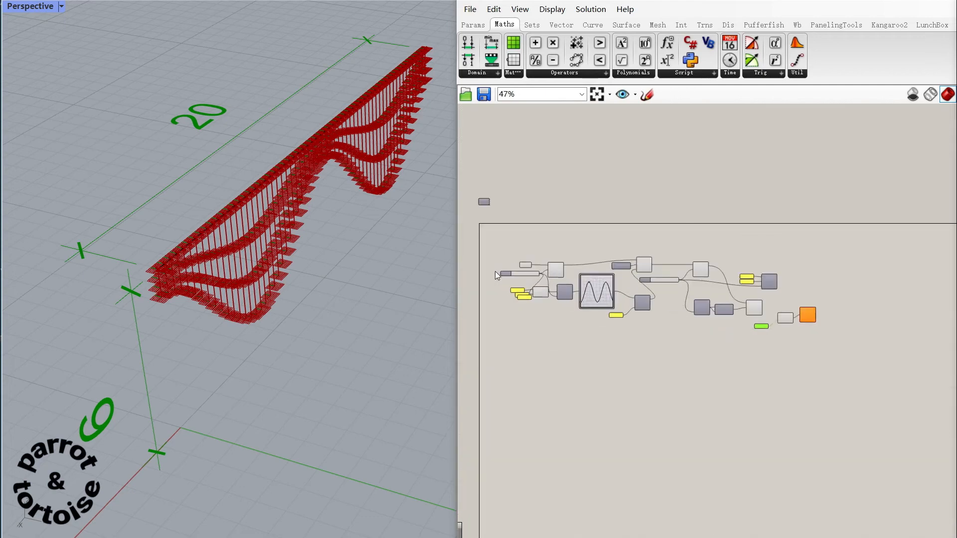
{"action": "scroll", "coordinate": [494, 271], "scroll_direction": "up", "scroll_amount": 5}
{"action": "left_click_drag", "start_coordinate": [588, 274], "coordinate": [768, 307]}
{"action": "scroll", "coordinate": [575, 267], "scroll_direction": "down", "scroll_amount": 4}
{"action": "scroll", "coordinate": [612, 315], "scroll_direction": "down", "scroll_amount": 2}
{"action": "scroll", "coordinate": [838, 336], "scroll_direction": "up", "scroll_amount": 5}
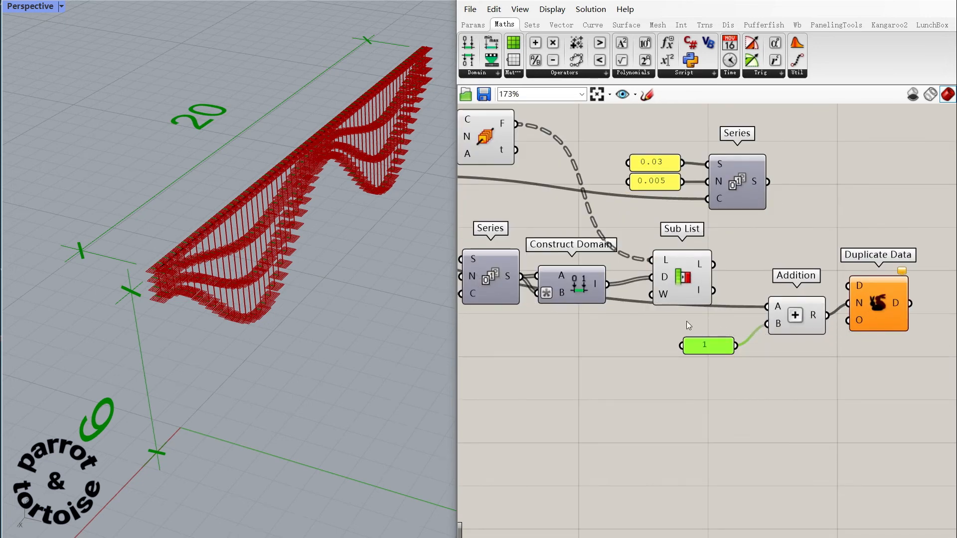
{"action": "scroll", "coordinate": [686, 321], "scroll_direction": "down", "scroll_amount": 3}
{"action": "scroll", "coordinate": [859, 292], "scroll_direction": "up", "scroll_amount": 2}
{"action": "scroll", "coordinate": [794, 287], "scroll_direction": "up", "scroll_amount": 2}
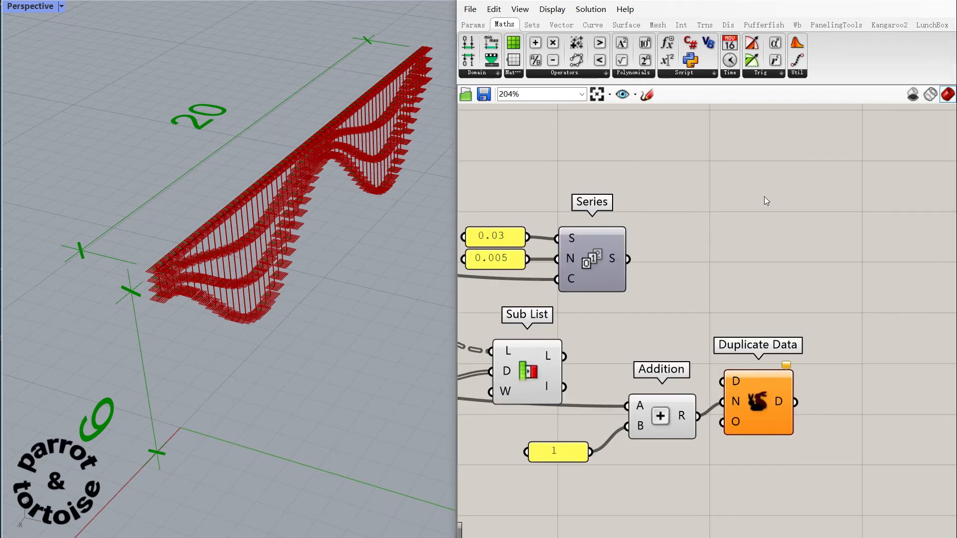
Step: Add a panel above Duplicate Data and connect the second Series' S output to it
{"action": "left_click", "coordinate": [476, 23]}
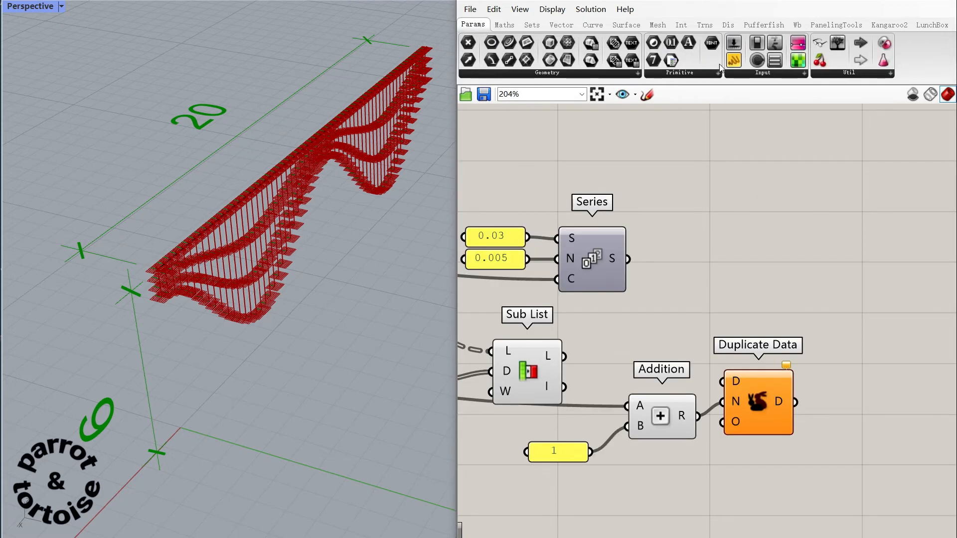
{"action": "left_click_drag", "start_coordinate": [734, 60], "coordinate": [702, 207]}
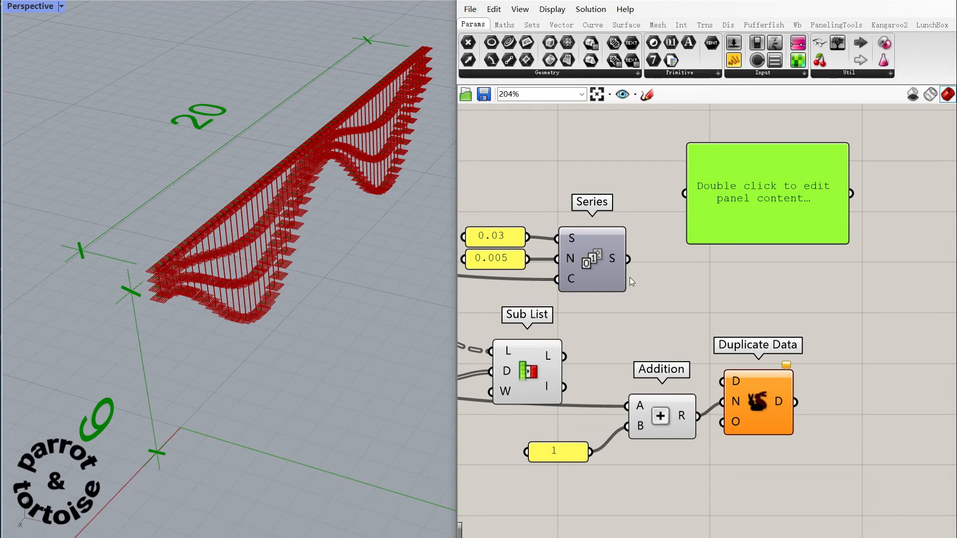
{"action": "left_click_drag", "start_coordinate": [627, 258], "coordinate": [688, 203]}
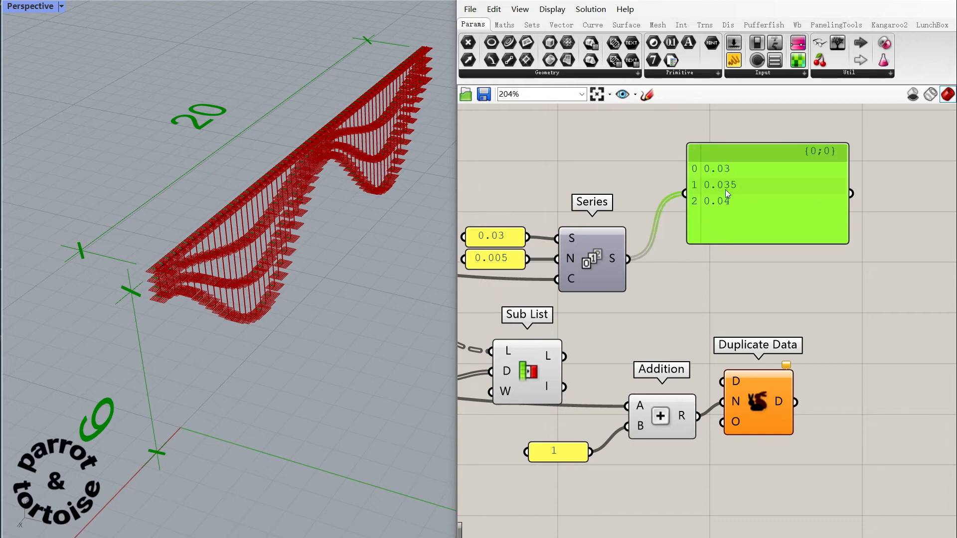
Step: Reverse the second Series' S output and connect it to Duplicate Data's D input
{"action": "right_click", "coordinate": [619, 258]}
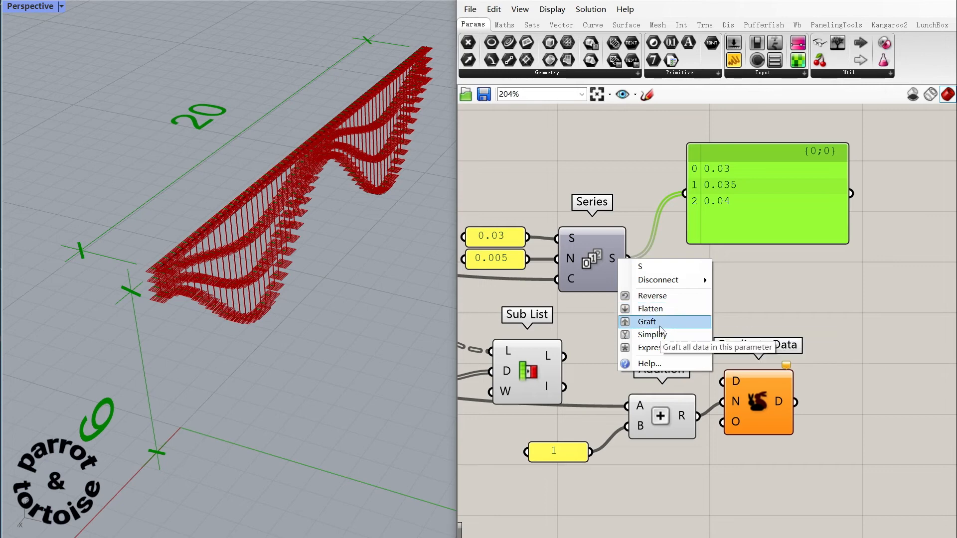
{"action": "left_click", "coordinate": [659, 297]}
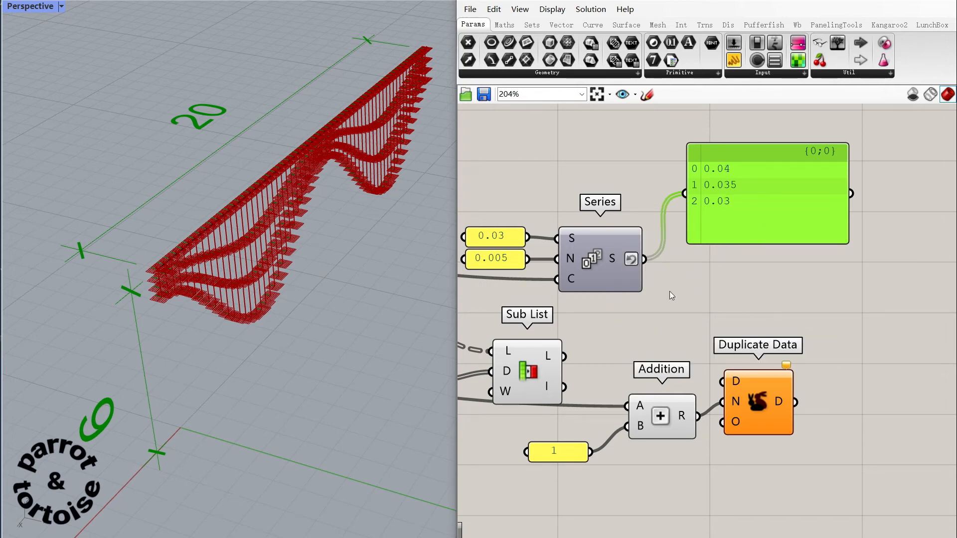
{"action": "left_click_drag", "start_coordinate": [646, 258], "coordinate": [726, 382]}
{"action": "scroll", "coordinate": [622, 202], "scroll_direction": "down", "scroll_amount": 4}
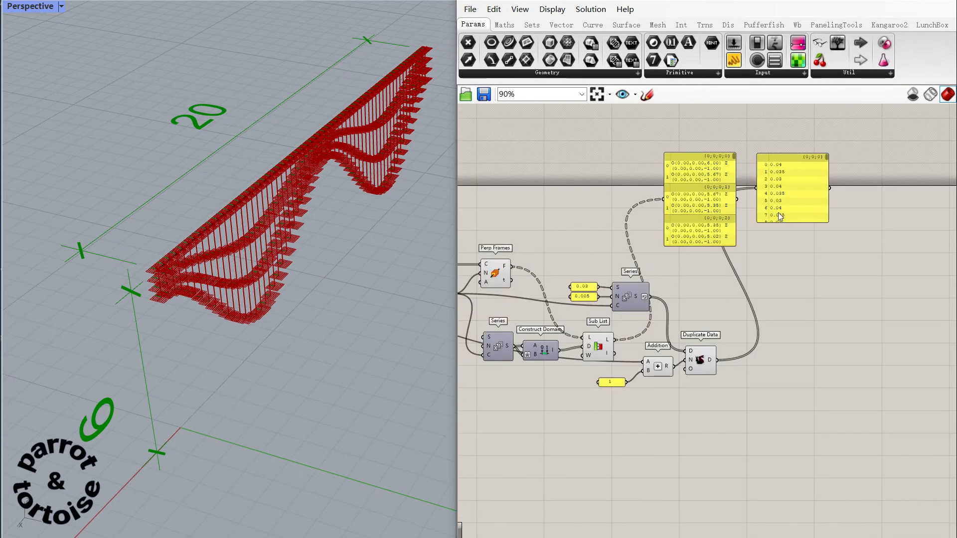
Step: Add a Circle component on the empty canvas beyond Duplicate Data
{"action": "left_click", "coordinate": [494, 9]}
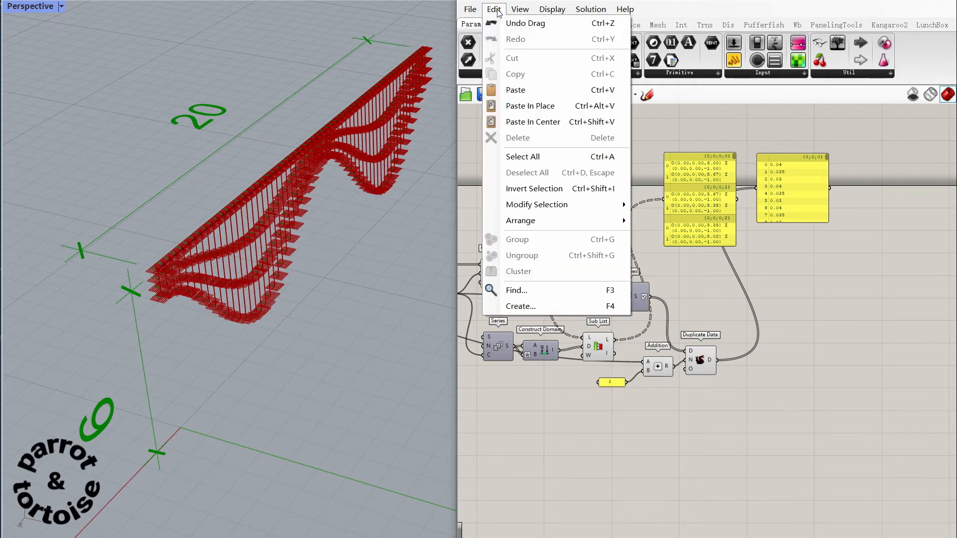
{"action": "left_click", "coordinate": [497, 11]}
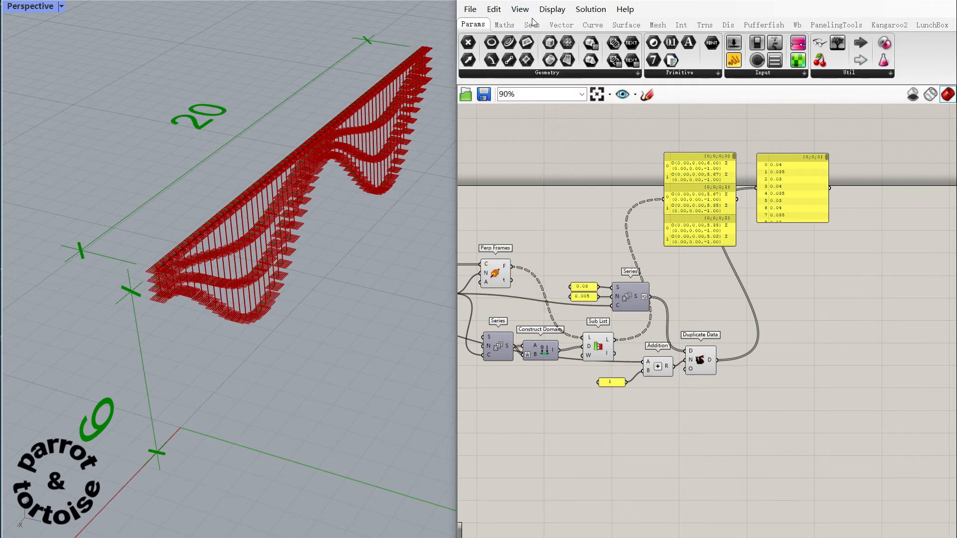
{"action": "left_click", "coordinate": [592, 25]}
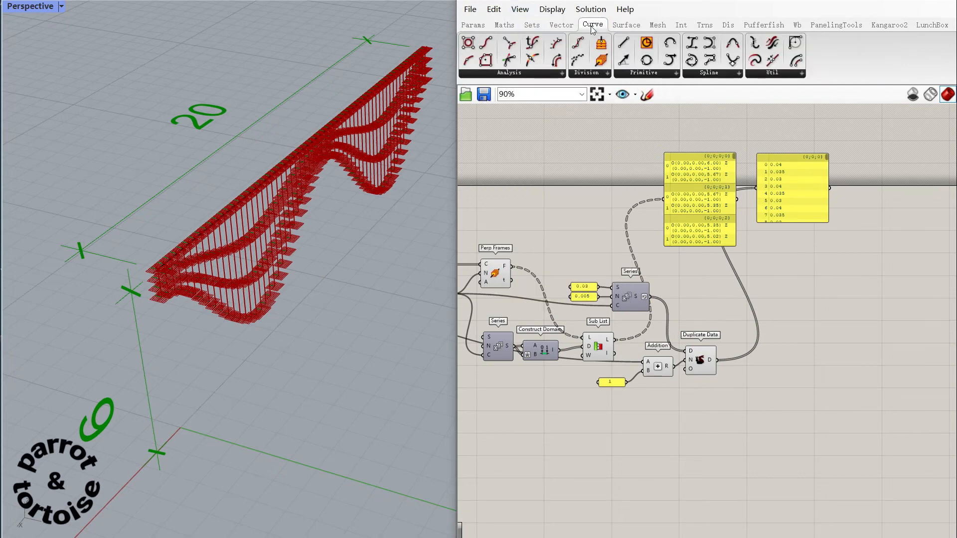
{"action": "left_click", "coordinate": [650, 73]}
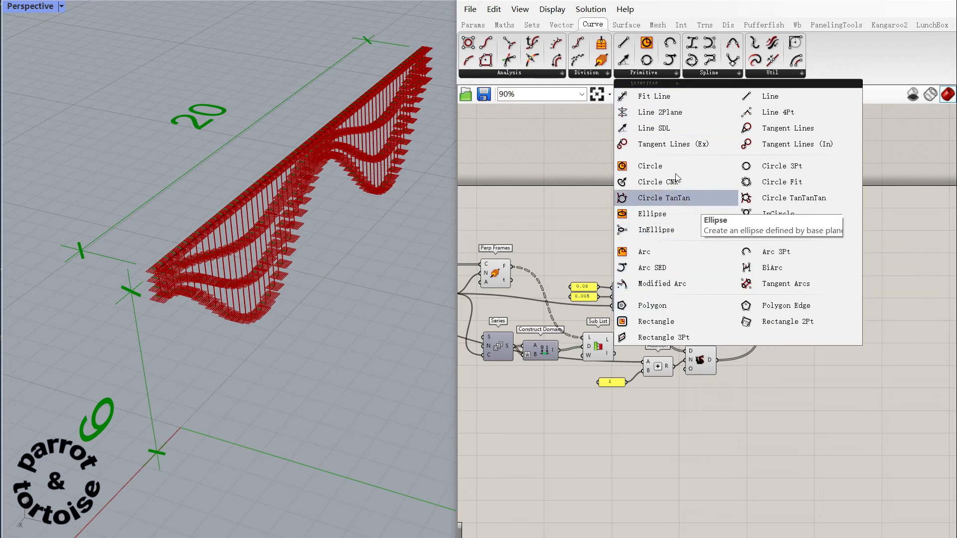
{"action": "left_click", "coordinate": [650, 166]}
{"action": "left_click", "coordinate": [799, 328]}
{"action": "scroll", "coordinate": [812, 327], "scroll_direction": "up", "scroll_amount": 2}
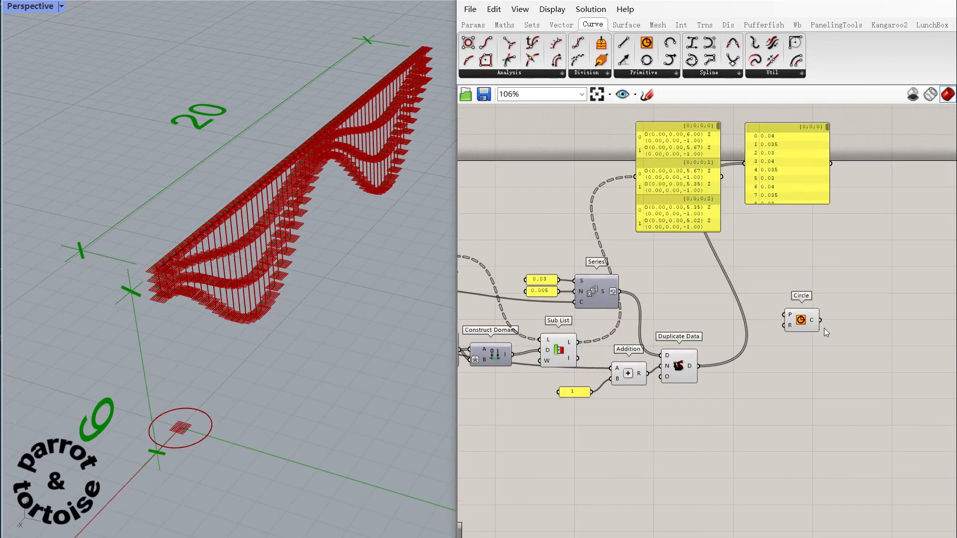
{"action": "scroll", "coordinate": [808, 329], "scroll_direction": "up", "scroll_amount": 1}
{"action": "left_click_drag", "start_coordinate": [797, 321], "coordinate": [765, 318]}
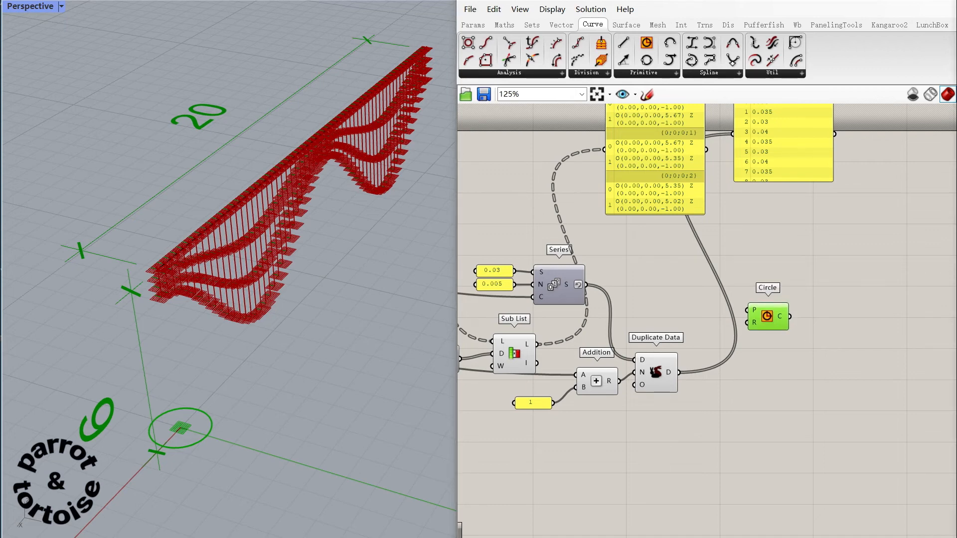
{"action": "left_click", "coordinate": [664, 307]}
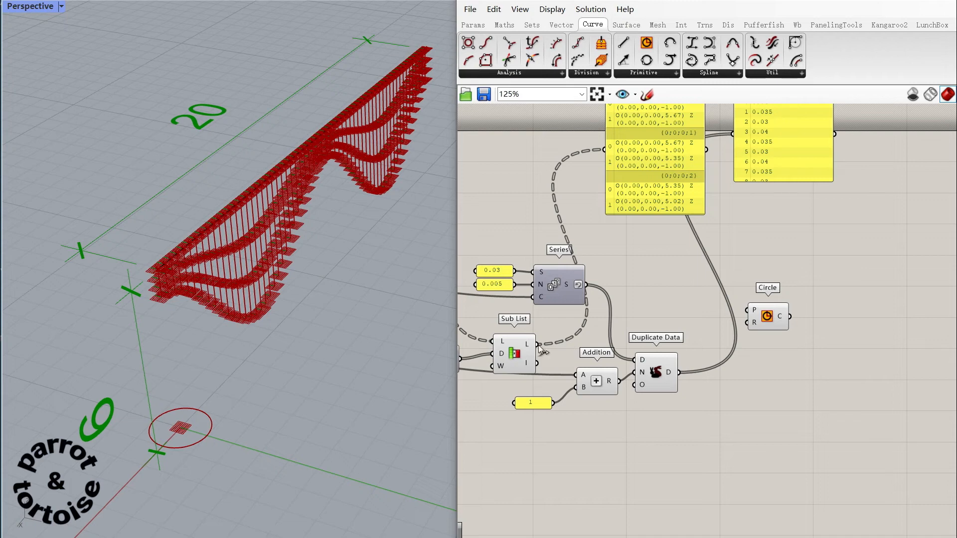
Step: Connect Sub List's L output to the Circle's P input and Duplicate Data's output to the Circle's R input
{"action": "left_click_drag", "start_coordinate": [538, 345], "coordinate": [755, 319]}
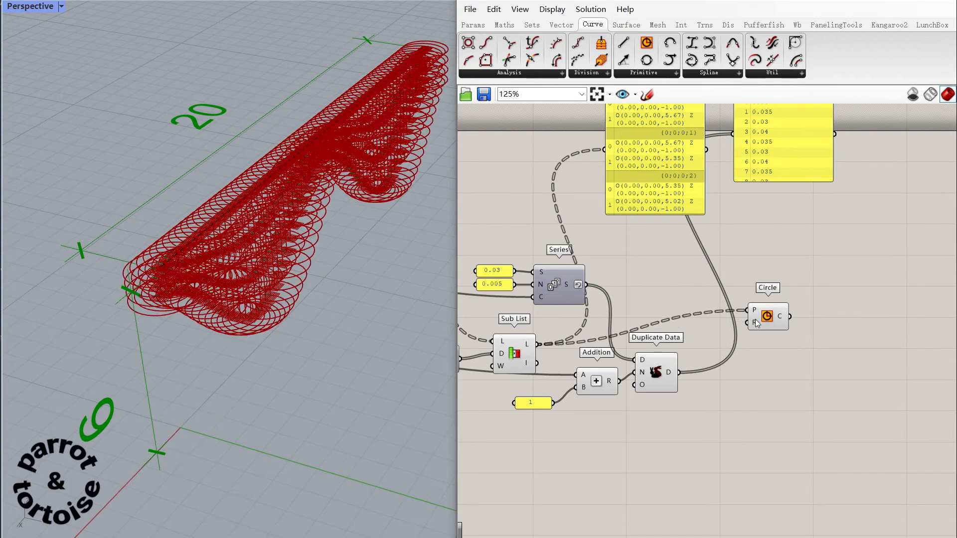
{"action": "left_click", "coordinate": [765, 315]}
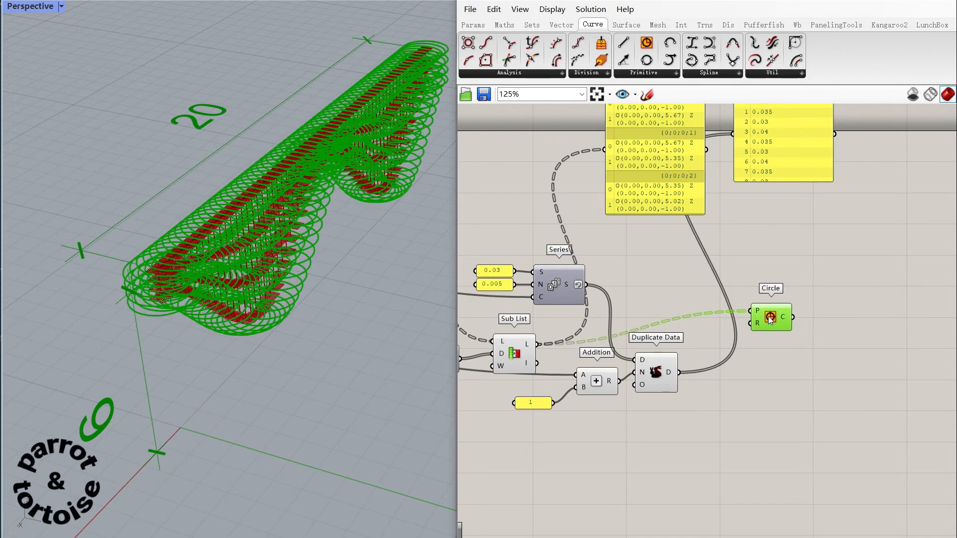
{"action": "scroll", "coordinate": [677, 375], "scroll_direction": "up", "scroll_amount": 2}
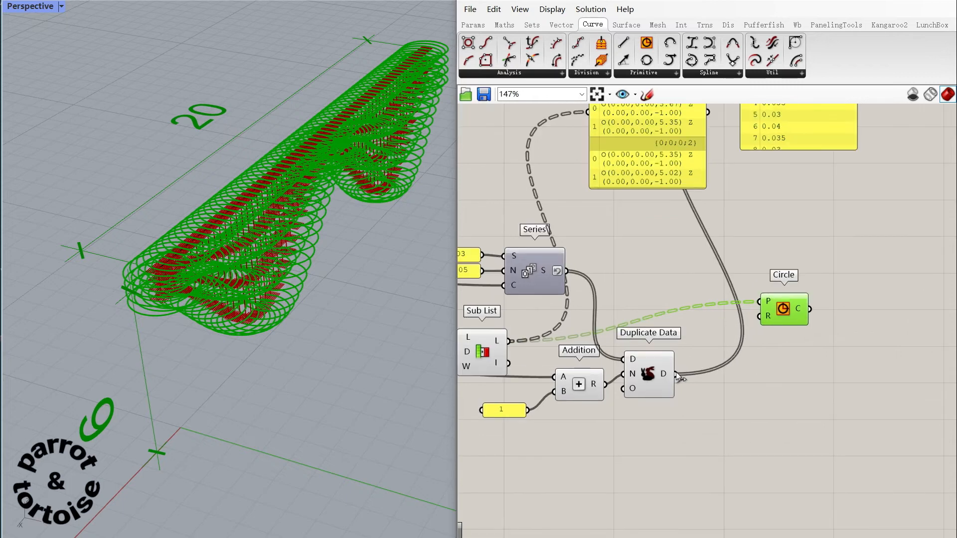
{"action": "left_click_drag", "start_coordinate": [760, 314], "coordinate": [762, 316]}
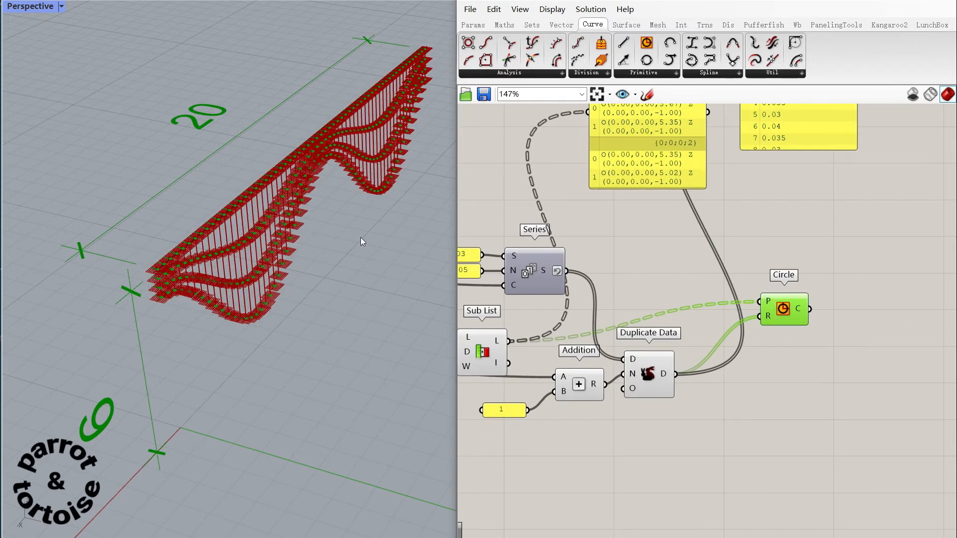
{"action": "scroll", "coordinate": [265, 203], "scroll_direction": "up", "scroll_amount": 4}
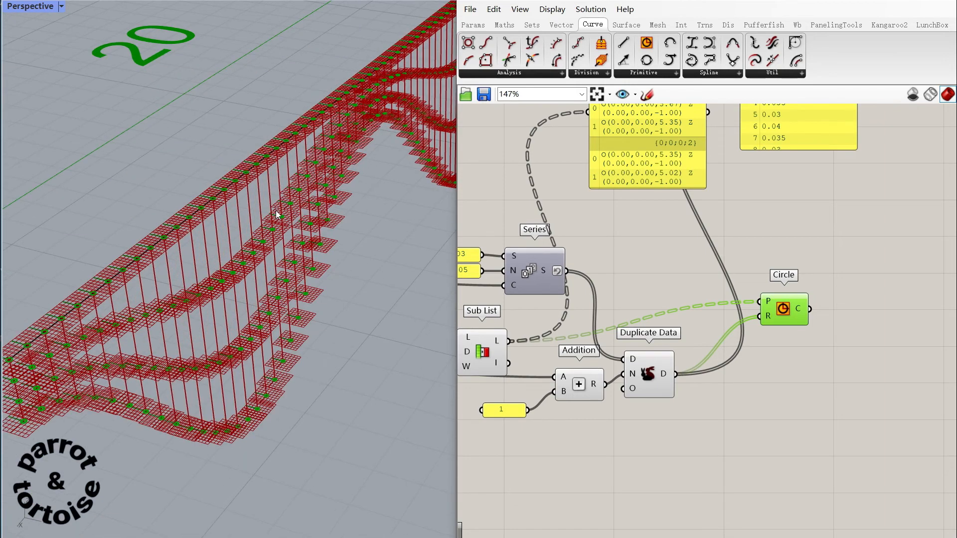
{"action": "scroll", "coordinate": [276, 211], "scroll_direction": "up", "scroll_amount": 4}
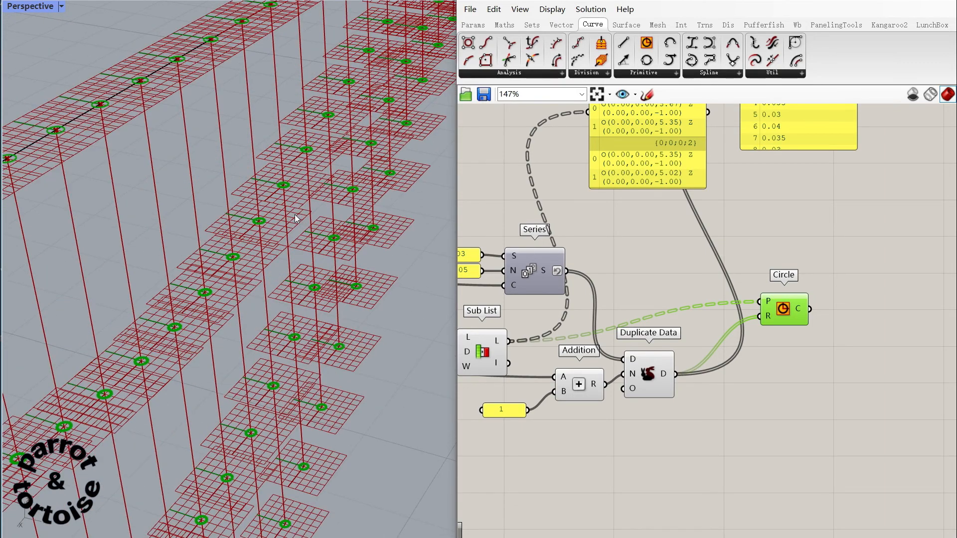
{"action": "scroll", "coordinate": [295, 218], "scroll_direction": "down", "scroll_amount": 10}
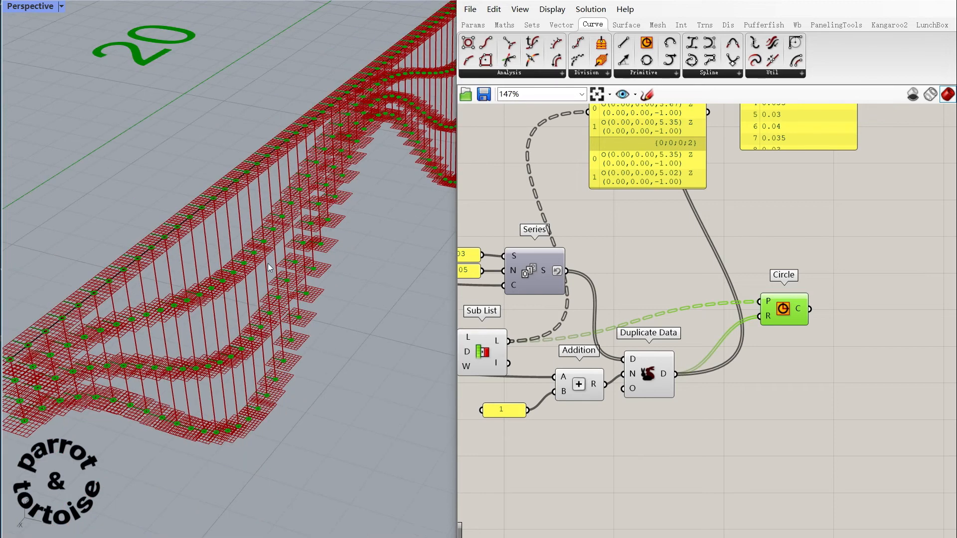
{"action": "scroll", "coordinate": [196, 320], "scroll_direction": "up", "scroll_amount": 6}
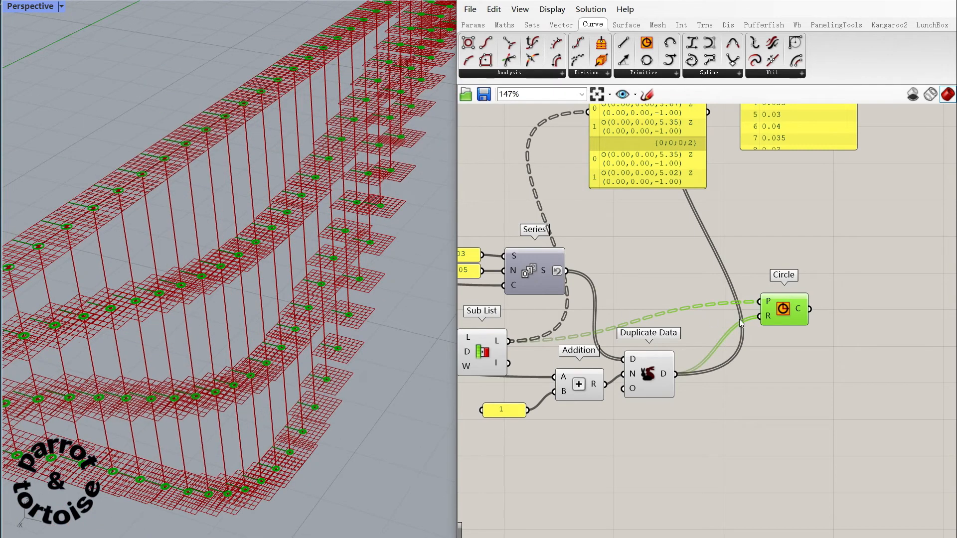
Step: Move the Circle component down so it lines up with the Sub List and Duplicate Data outputs
{"action": "left_click", "coordinate": [827, 271]}
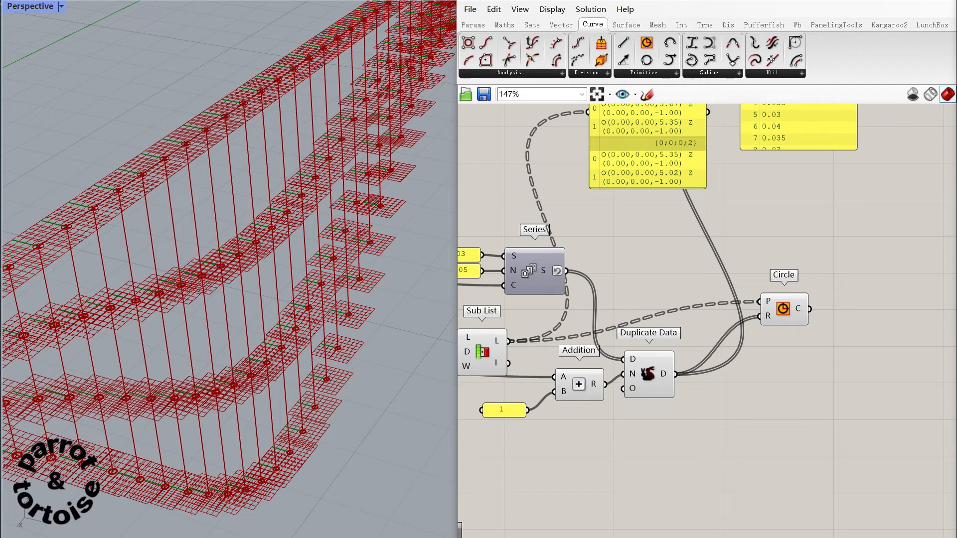
{"action": "left_click_drag", "start_coordinate": [785, 309], "coordinate": [786, 349]}
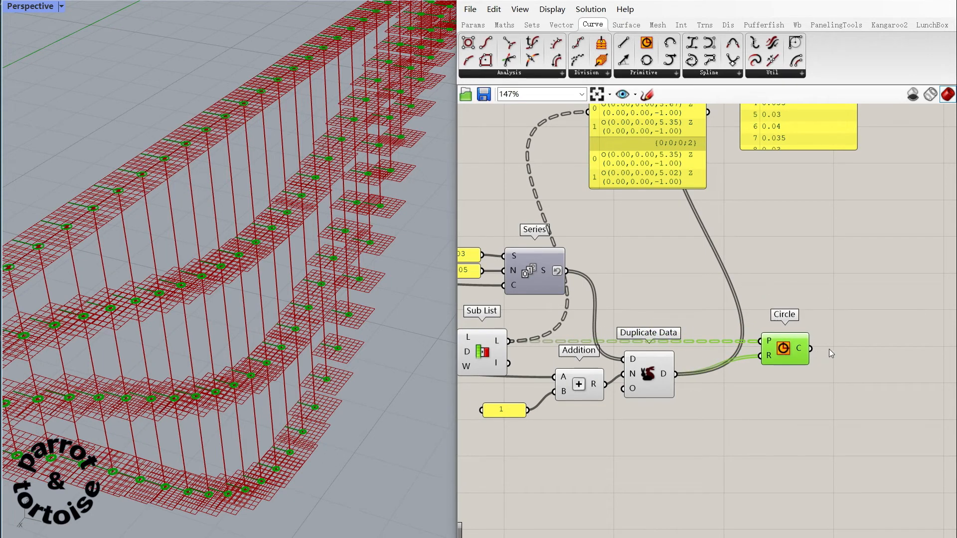
{"action": "scroll", "coordinate": [664, 378], "scroll_direction": "up", "scroll_amount": 2}
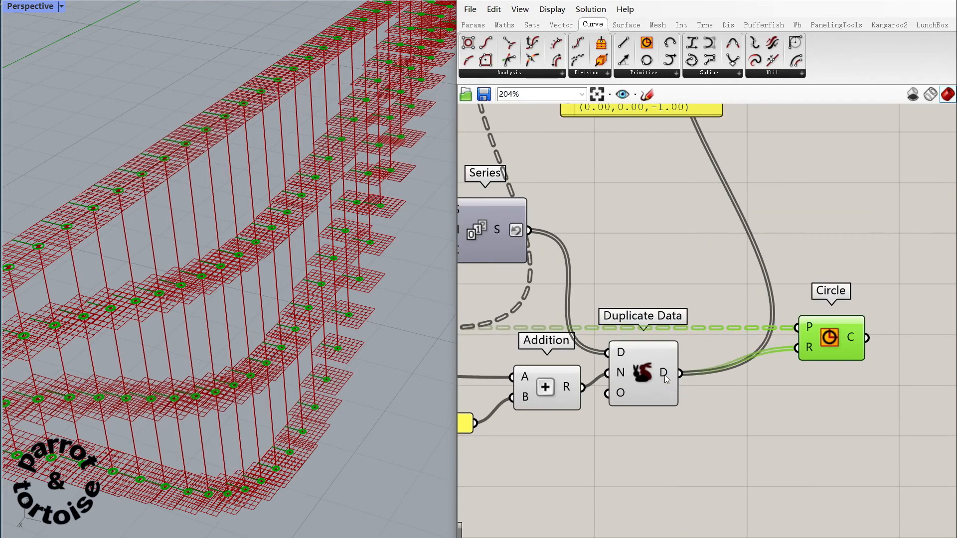
Step: Graft Duplicate Data's D output so each radius sits on its own branch for the Circle component
{"action": "right_click", "coordinate": [670, 372]}
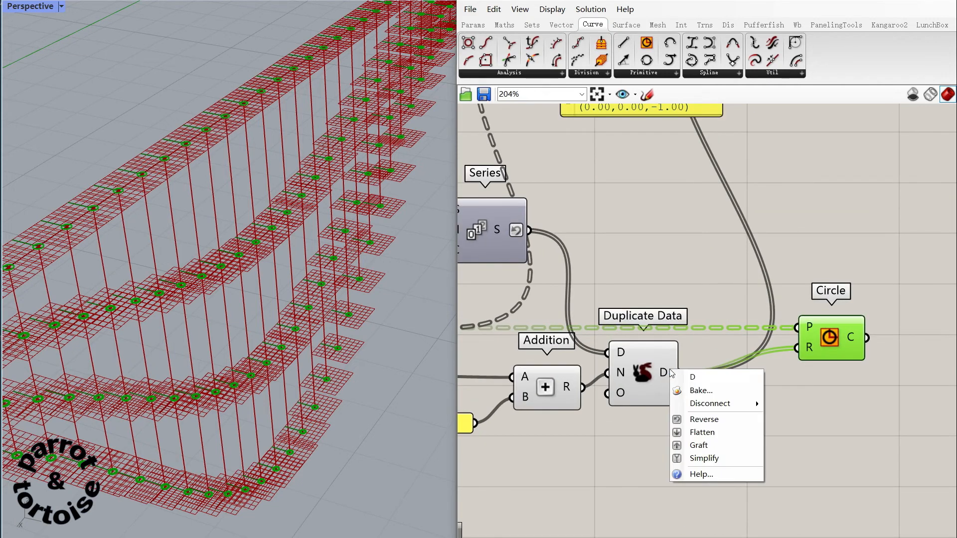
{"action": "left_click", "coordinate": [698, 445]}
{"action": "scroll", "coordinate": [705, 388], "scroll_direction": "down", "scroll_amount": 4}
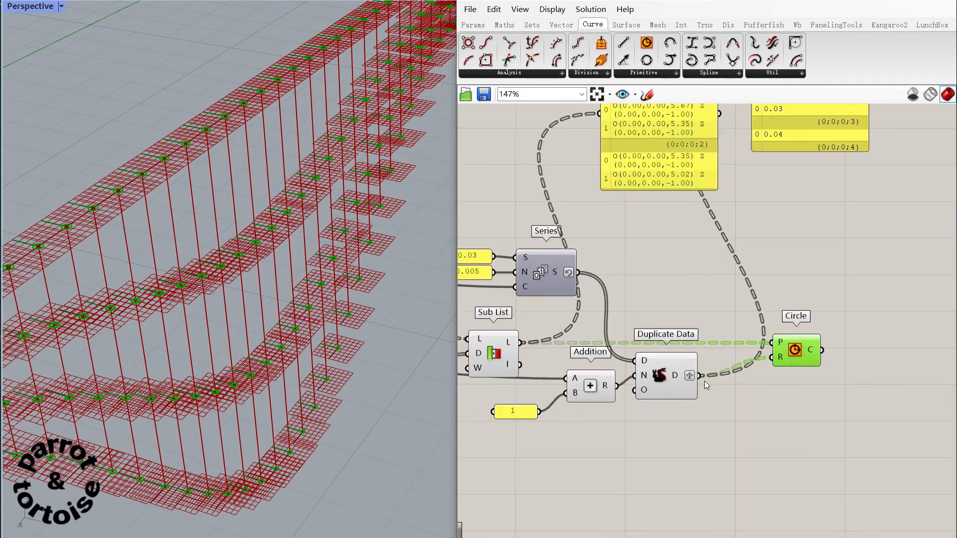
Step: Add a Dispatch component on the empty canvas just beyond the Circle component
{"action": "scroll", "coordinate": [704, 387], "scroll_direction": "up", "scroll_amount": 2}
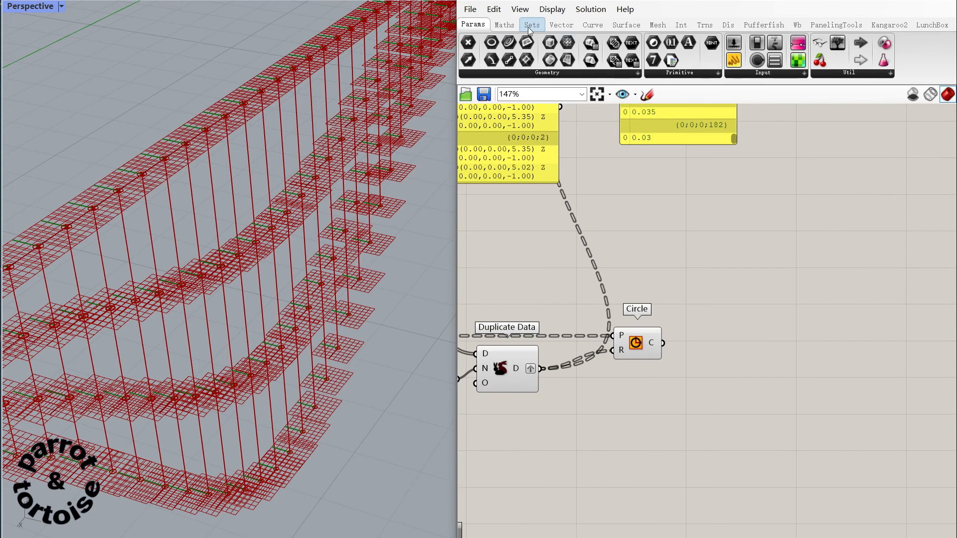
{"action": "left_click", "coordinate": [532, 25]}
{"action": "left_click", "coordinate": [526, 73]}
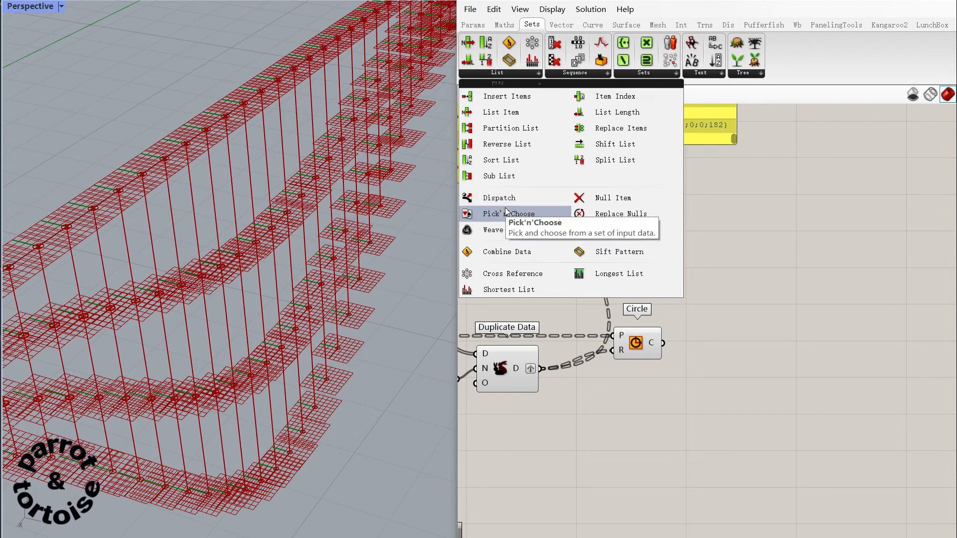
{"action": "left_click_drag", "start_coordinate": [506, 212], "coordinate": [571, 166]}
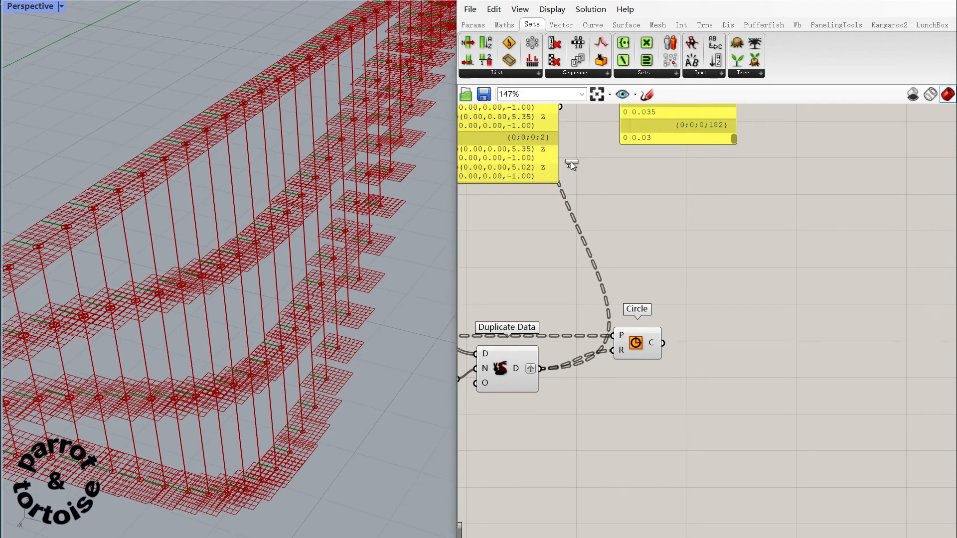
{"action": "left_click", "coordinate": [526, 74]}
{"action": "left_click", "coordinate": [528, 203]}
{"action": "left_click_drag", "start_coordinate": [529, 206], "coordinate": [710, 358]}
{"action": "left_click", "coordinate": [705, 354]}
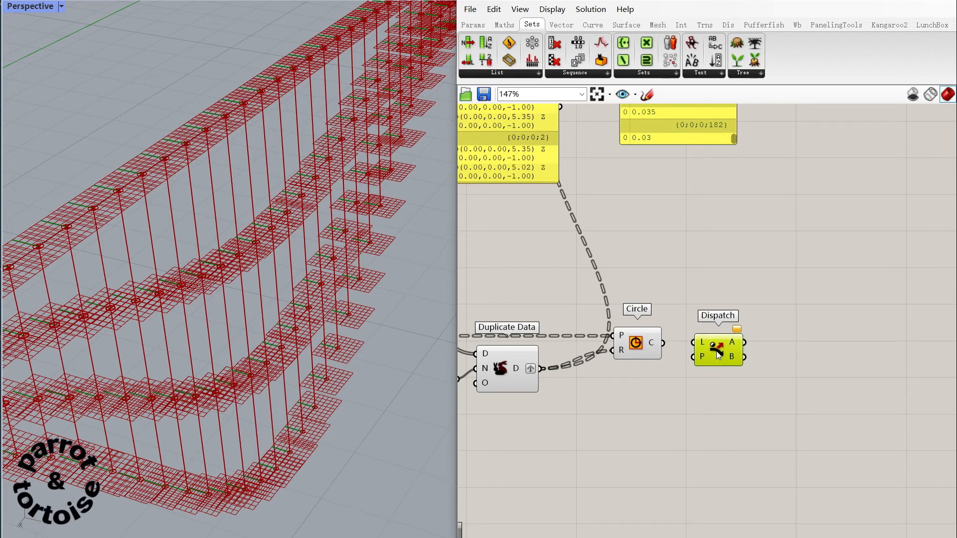
Step: Add a Ruled Surface component beyond Dispatch and connect Dispatch's A and B outputs to its A and B inputs
{"action": "scroll", "coordinate": [651, 352], "scroll_direction": "up", "scroll_amount": 2}
{"action": "left_click_drag", "start_coordinate": [641, 340], "coordinate": [722, 342]}
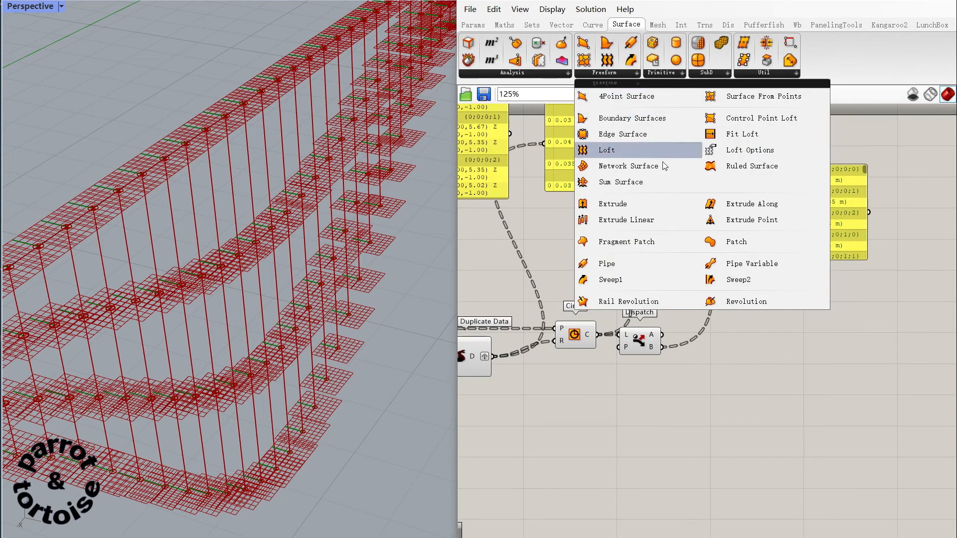
{"action": "left_click", "coordinate": [722, 167]}
{"action": "left_click", "coordinate": [727, 339]}
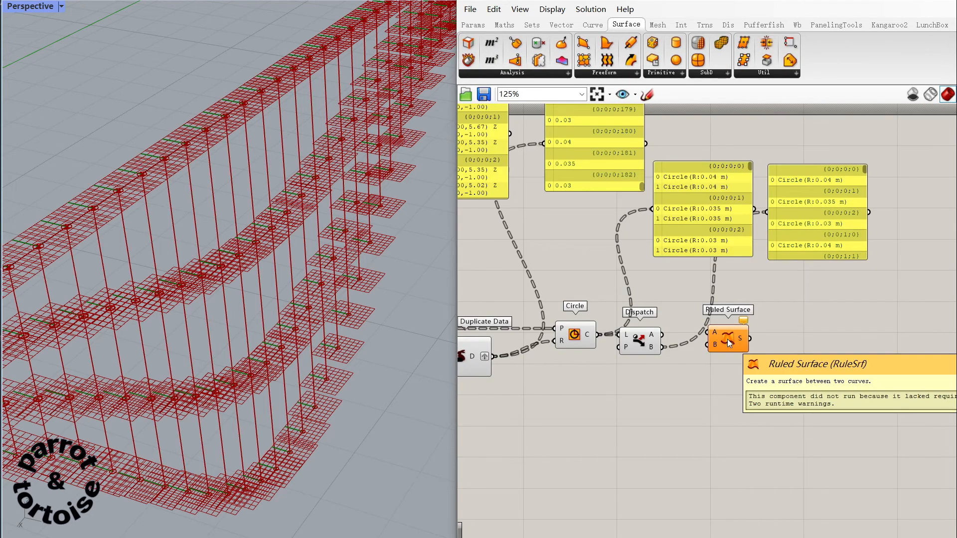
{"action": "left_click_drag", "start_coordinate": [728, 339], "coordinate": [684, 347]}
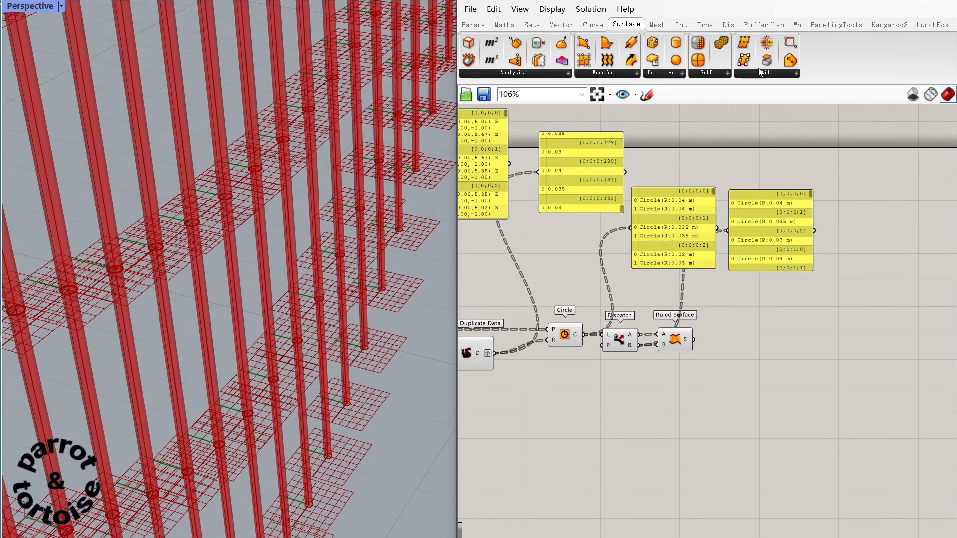
Step: Add a Cap Holes component next to the Ruled Surface component's output
{"action": "left_click_drag", "start_coordinate": [767, 61], "coordinate": [699, 341]}
Step: Raise the Count slider feeding Divide Curve and set the Count slider feeding Perp Frames to 9
{"action": "scroll", "coordinate": [737, 336], "scroll_direction": "up", "scroll_amount": 2}
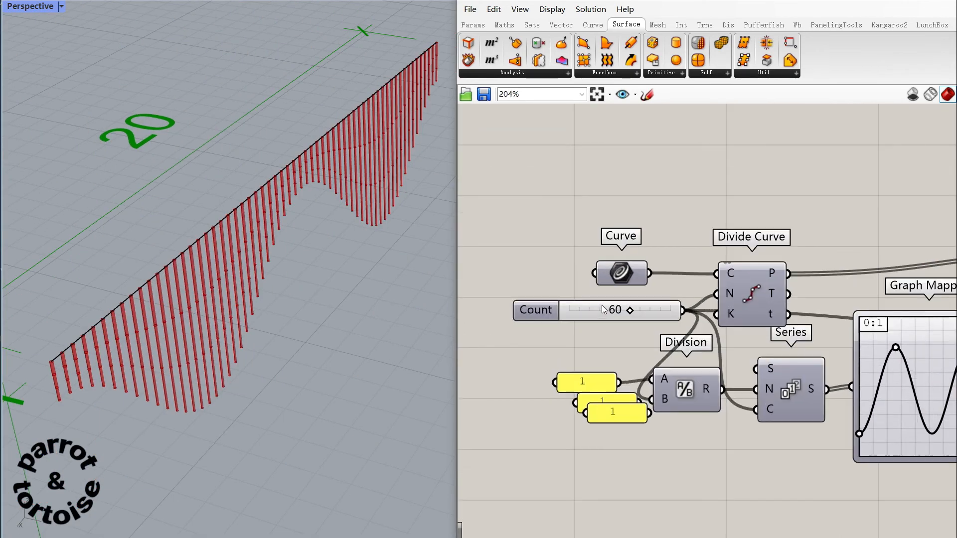
{"action": "scroll", "coordinate": [627, 310], "scroll_direction": "up", "scroll_amount": 3}
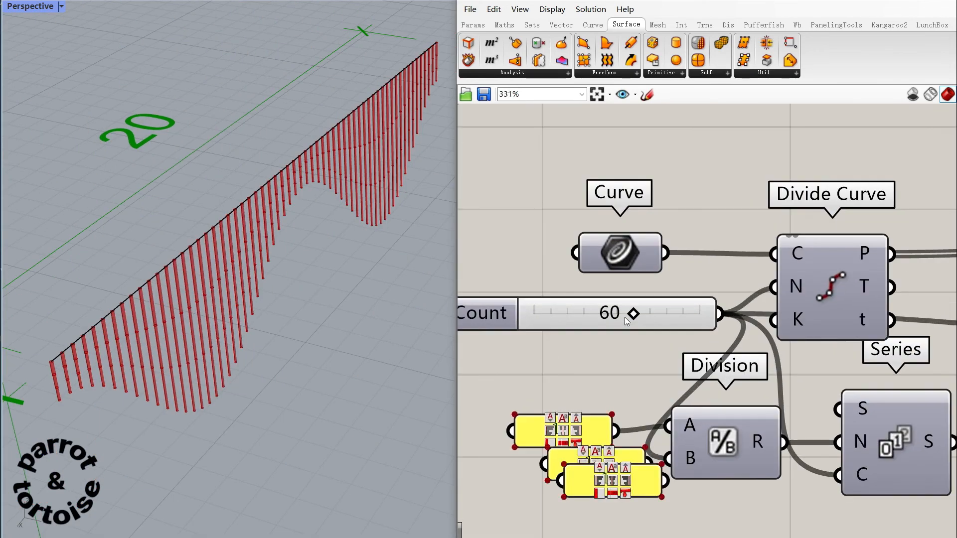
{"action": "left_click_drag", "start_coordinate": [632, 313], "coordinate": [696, 313]}
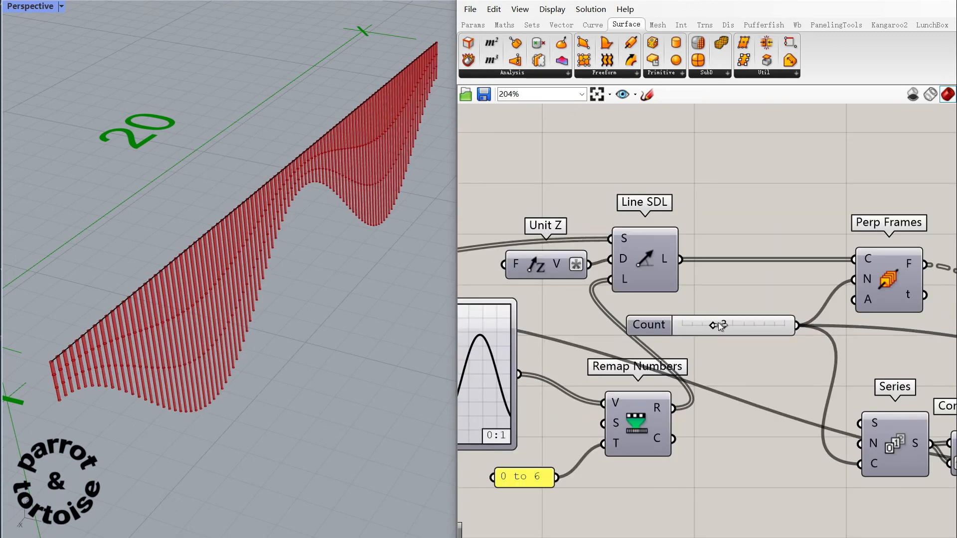
{"action": "left_click_drag", "start_coordinate": [715, 325], "coordinate": [779, 324]}
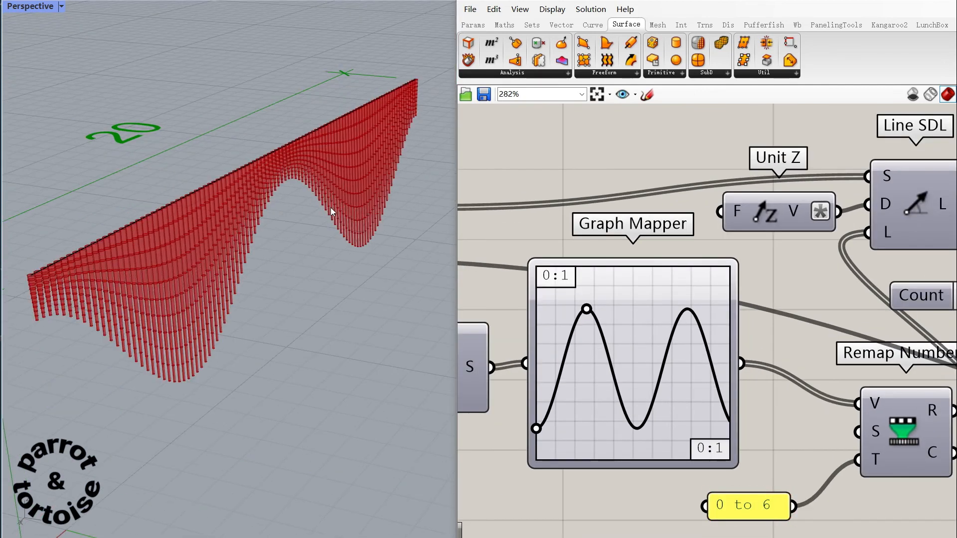
Step: Reshape the Graph Mapper's sine curve into about five narrower waves with taller peaks
{"action": "left_click_drag", "start_coordinate": [584, 338], "coordinate": [548, 339]}
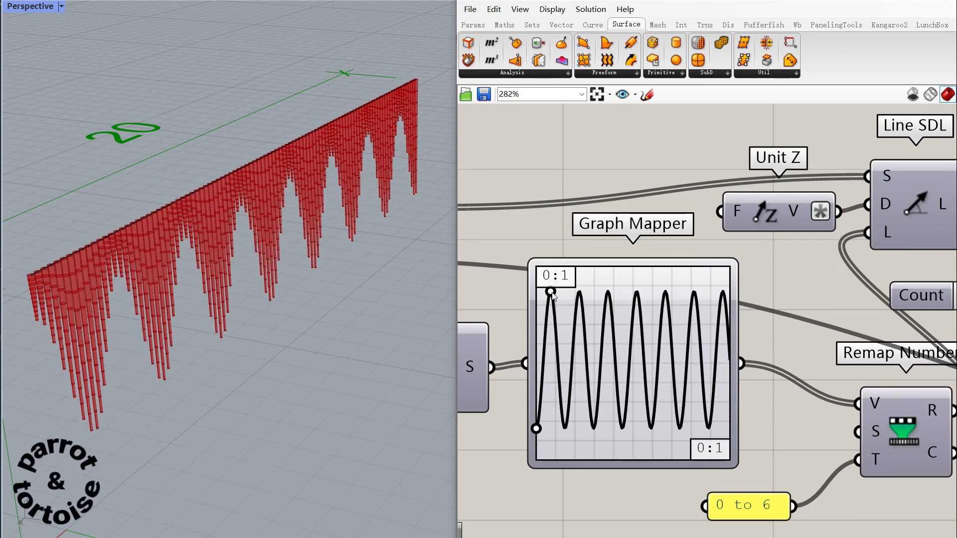
{"action": "left_click_drag", "start_coordinate": [601, 302], "coordinate": [558, 295]}
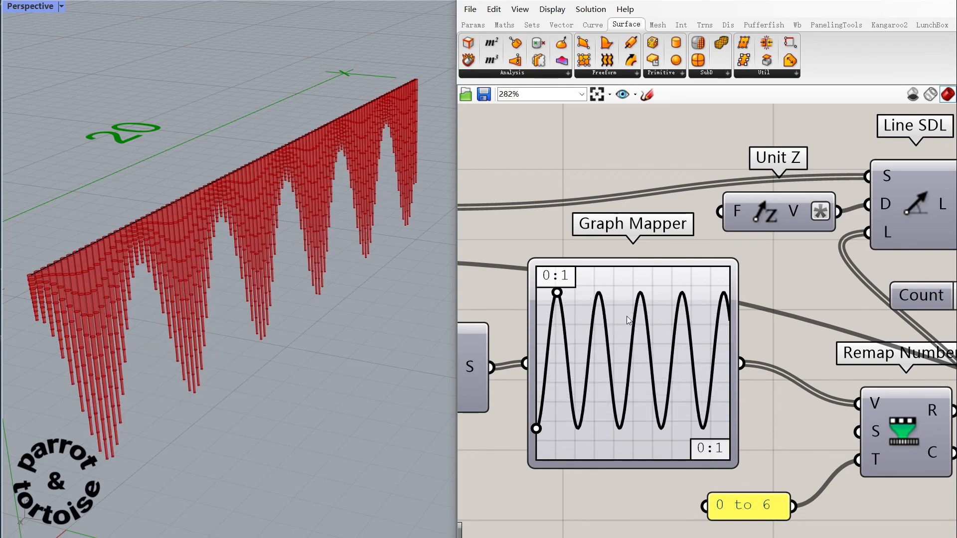
Step: Lower the Count slider that feeds Perp Frames and the second Series
{"action": "scroll", "coordinate": [626, 316], "scroll_direction": "down", "scroll_amount": 5}
{"action": "scroll", "coordinate": [759, 308], "scroll_direction": "up", "scroll_amount": 5}
{"action": "left_click_drag", "start_coordinate": [791, 307], "coordinate": [743, 309]}
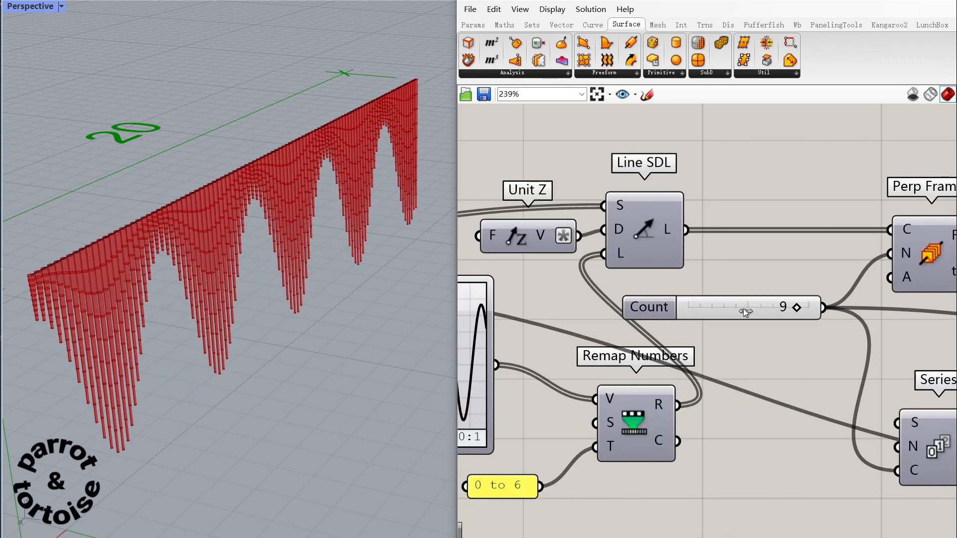